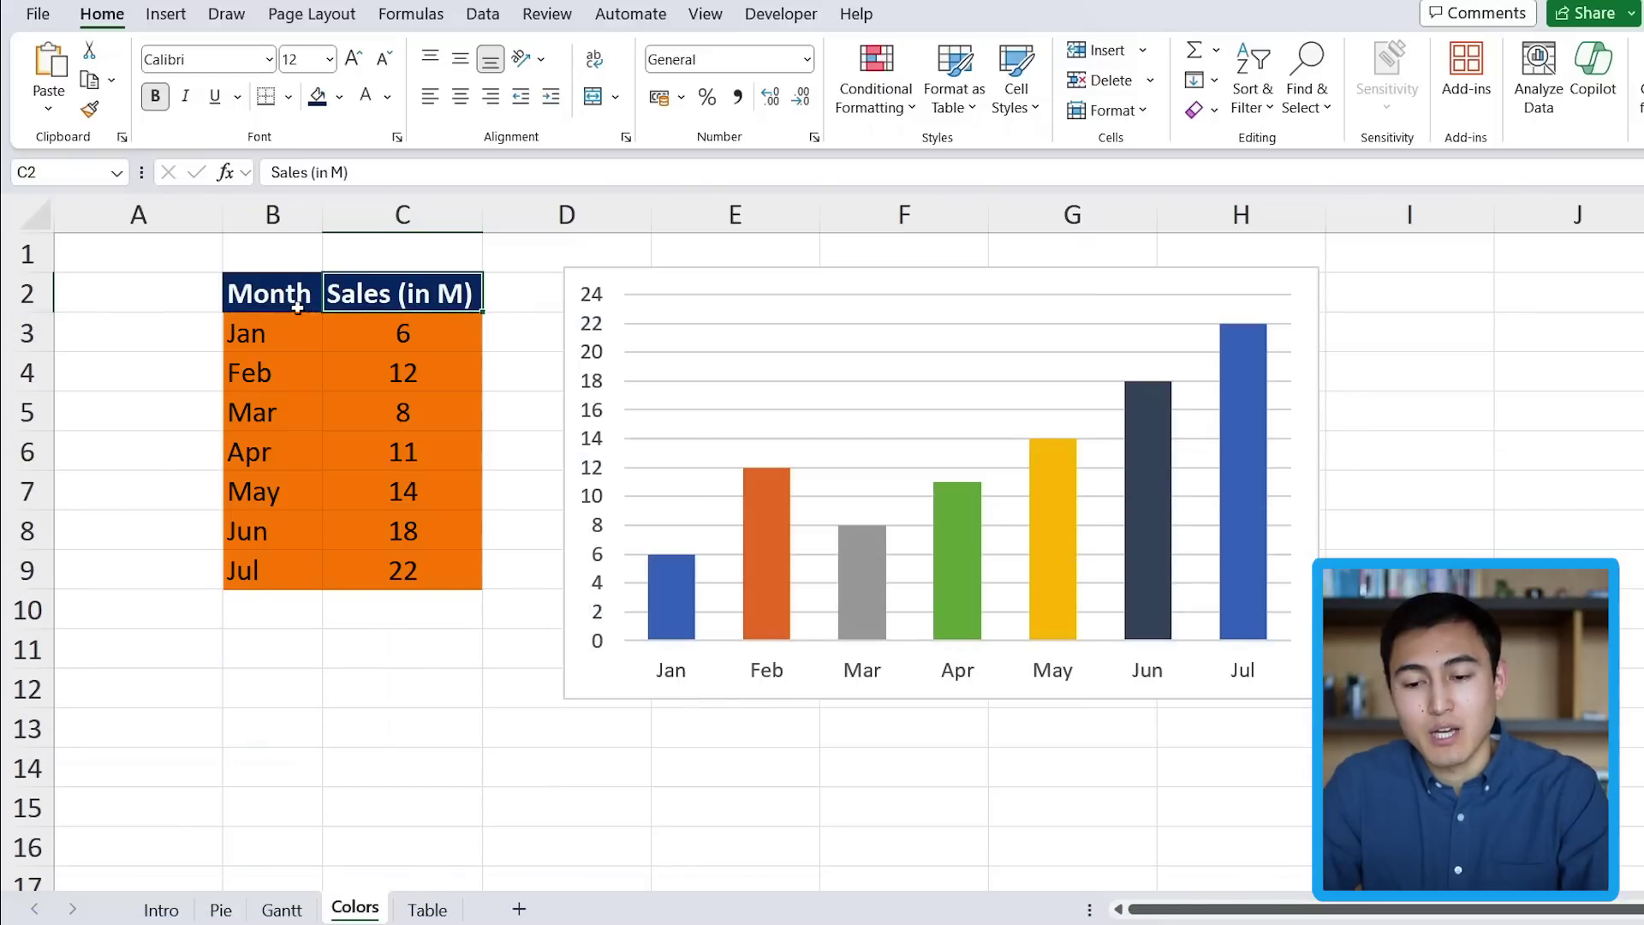
click(293, 300)
drag(293, 300, 313, 531)
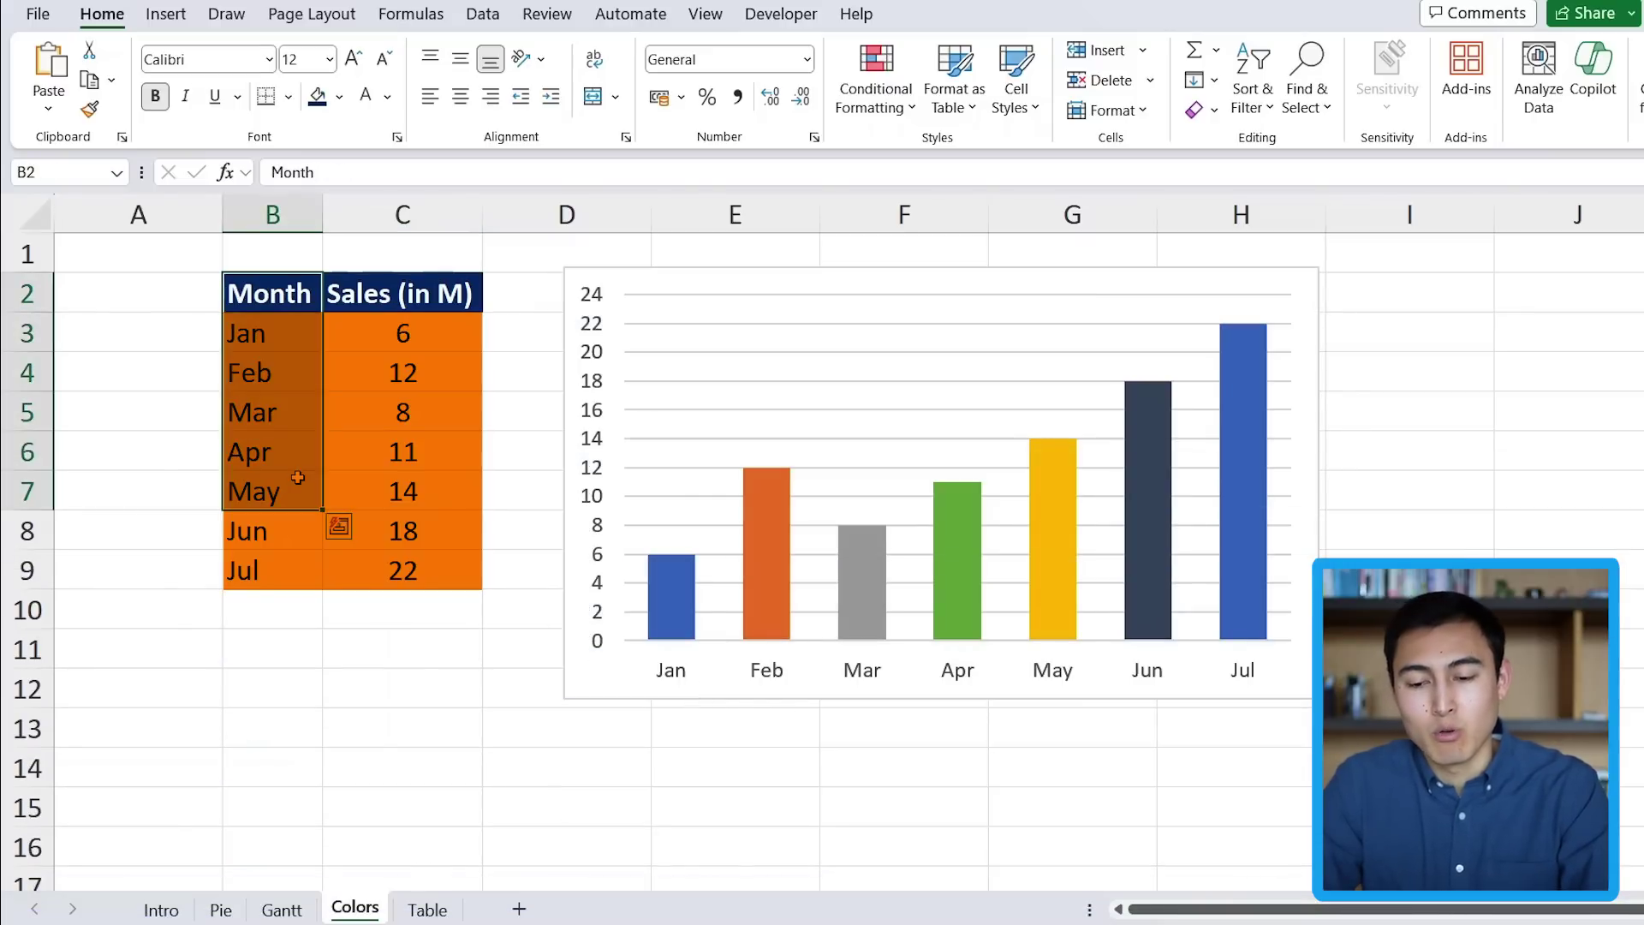
click(396, 455)
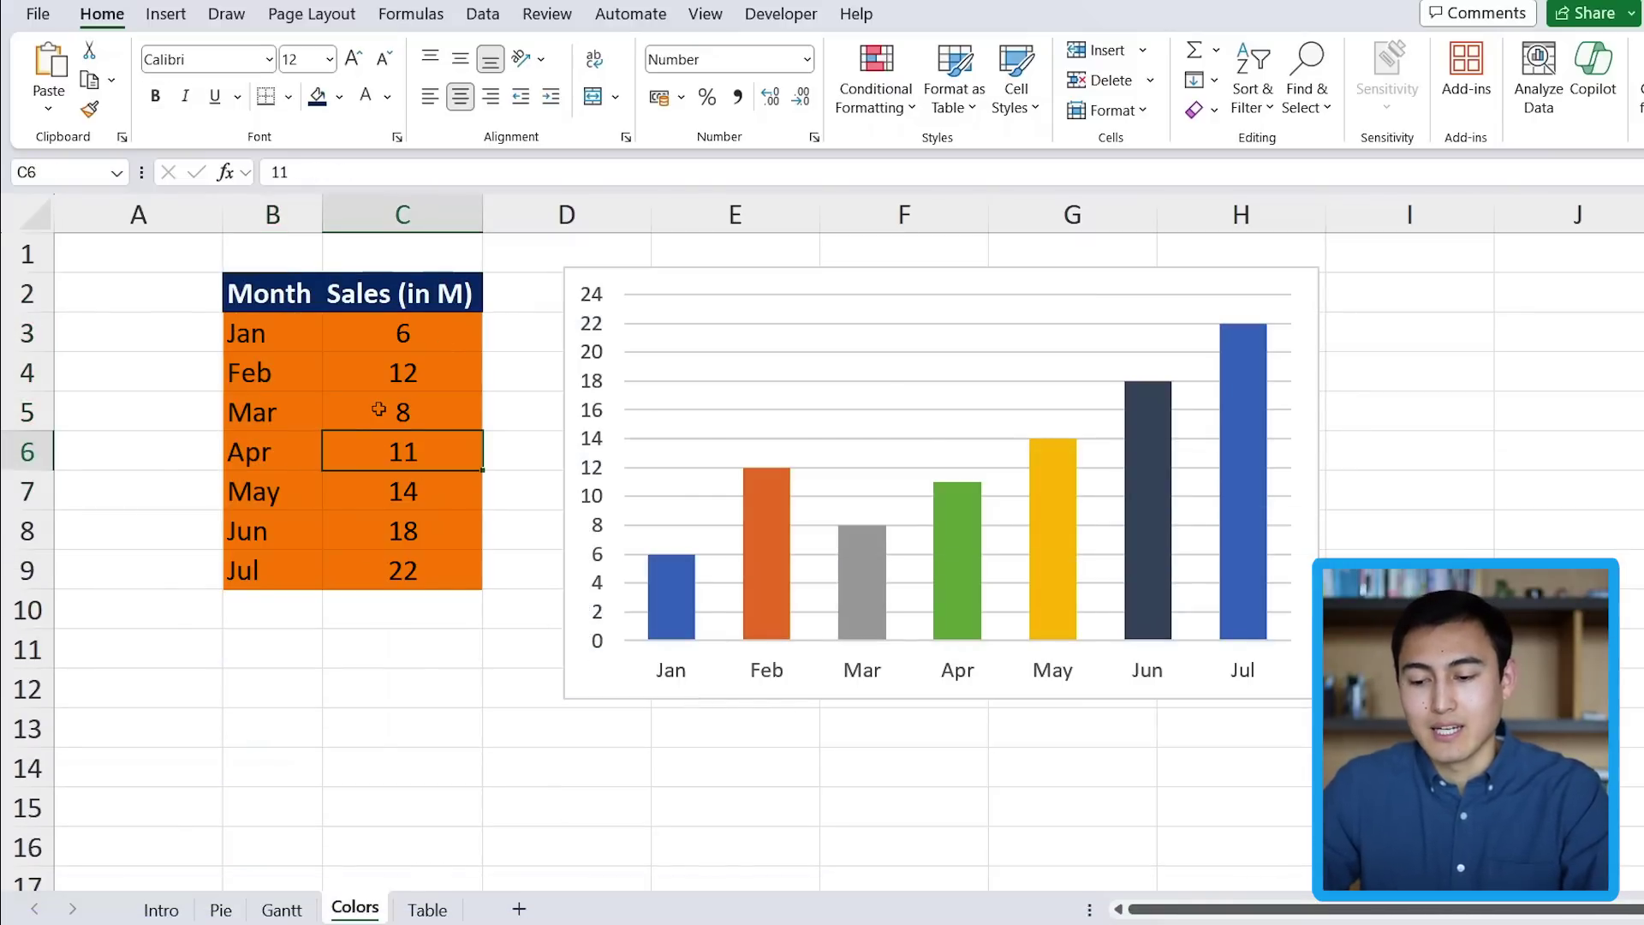
click(1252, 692)
click(1166, 768)
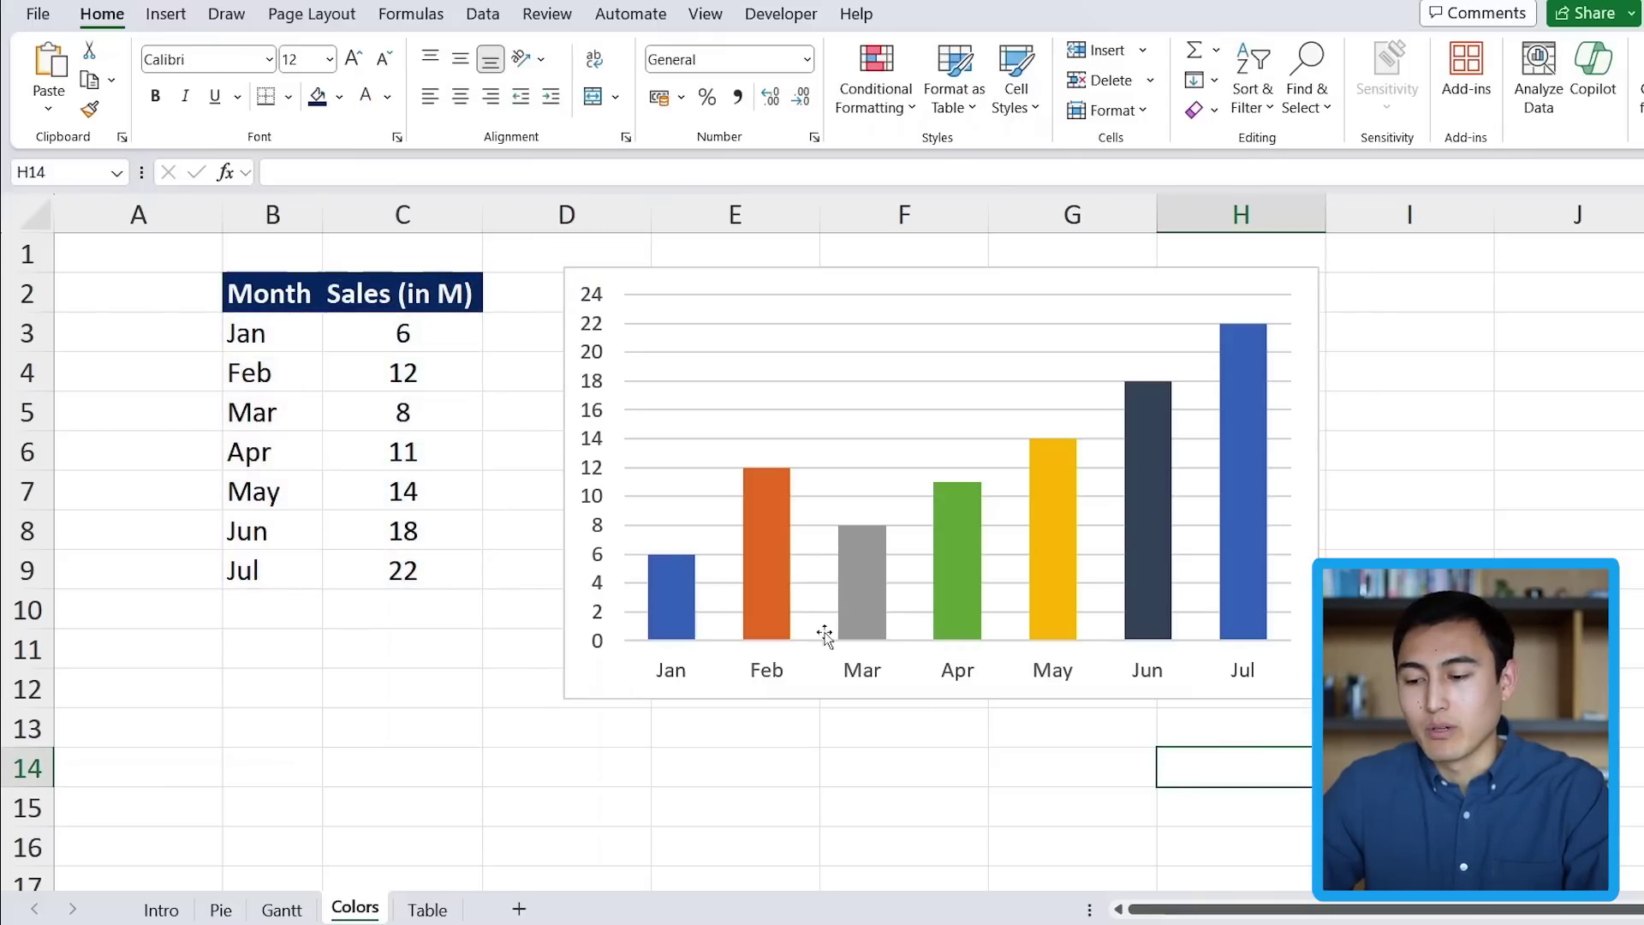
mouse_move(1260, 636)
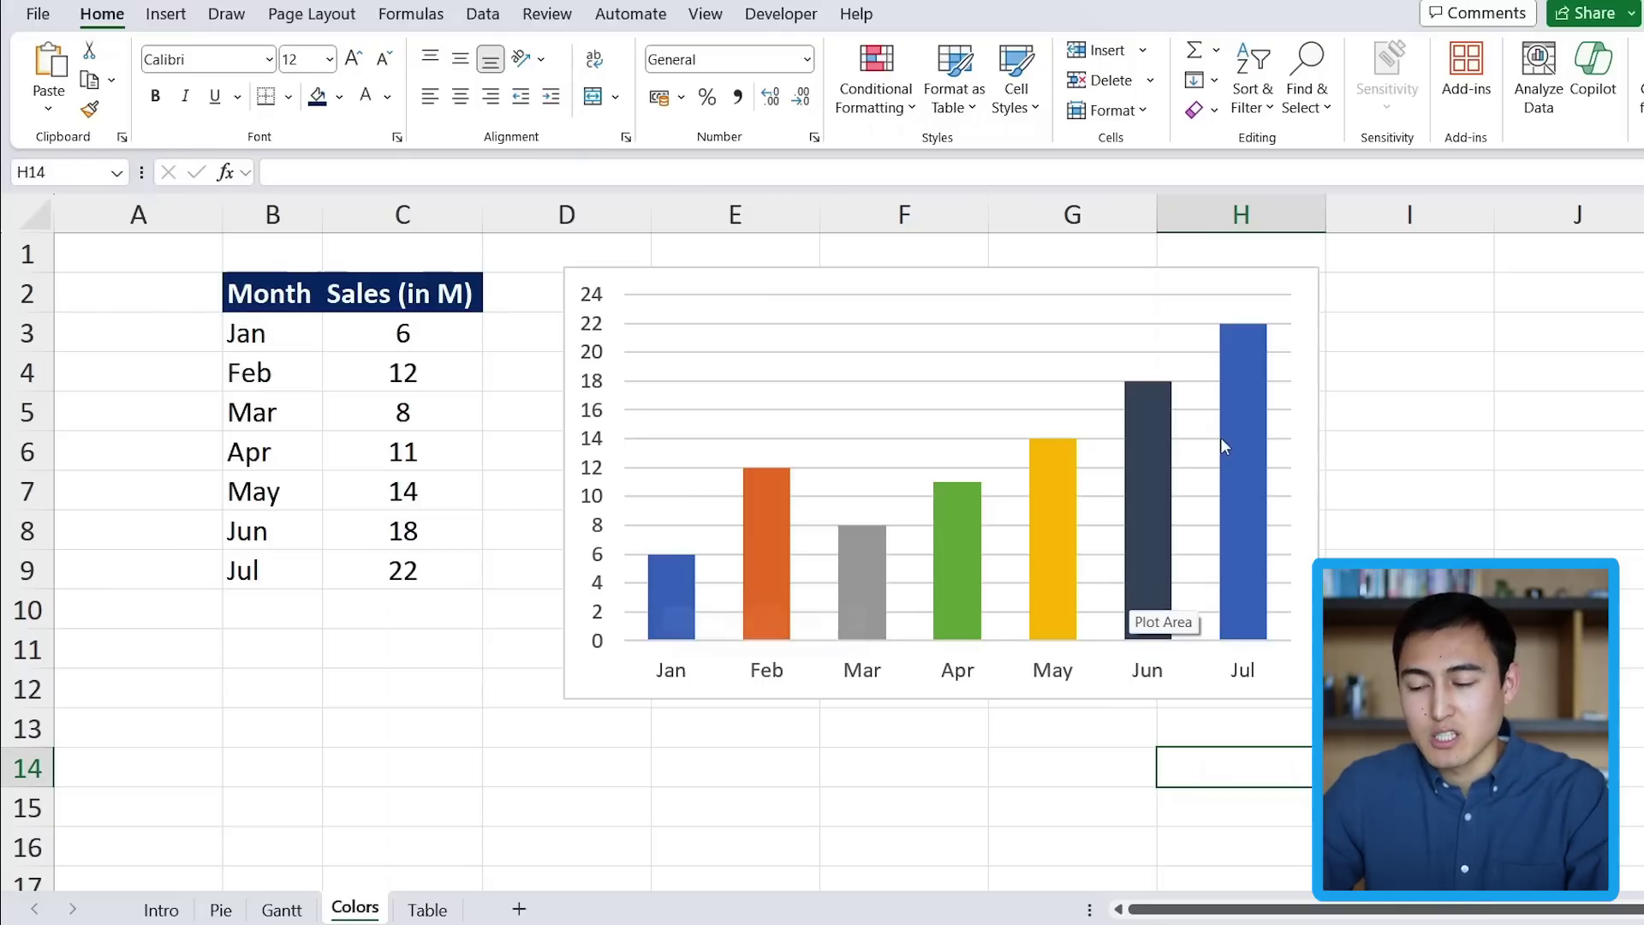
key(ctrl+z)
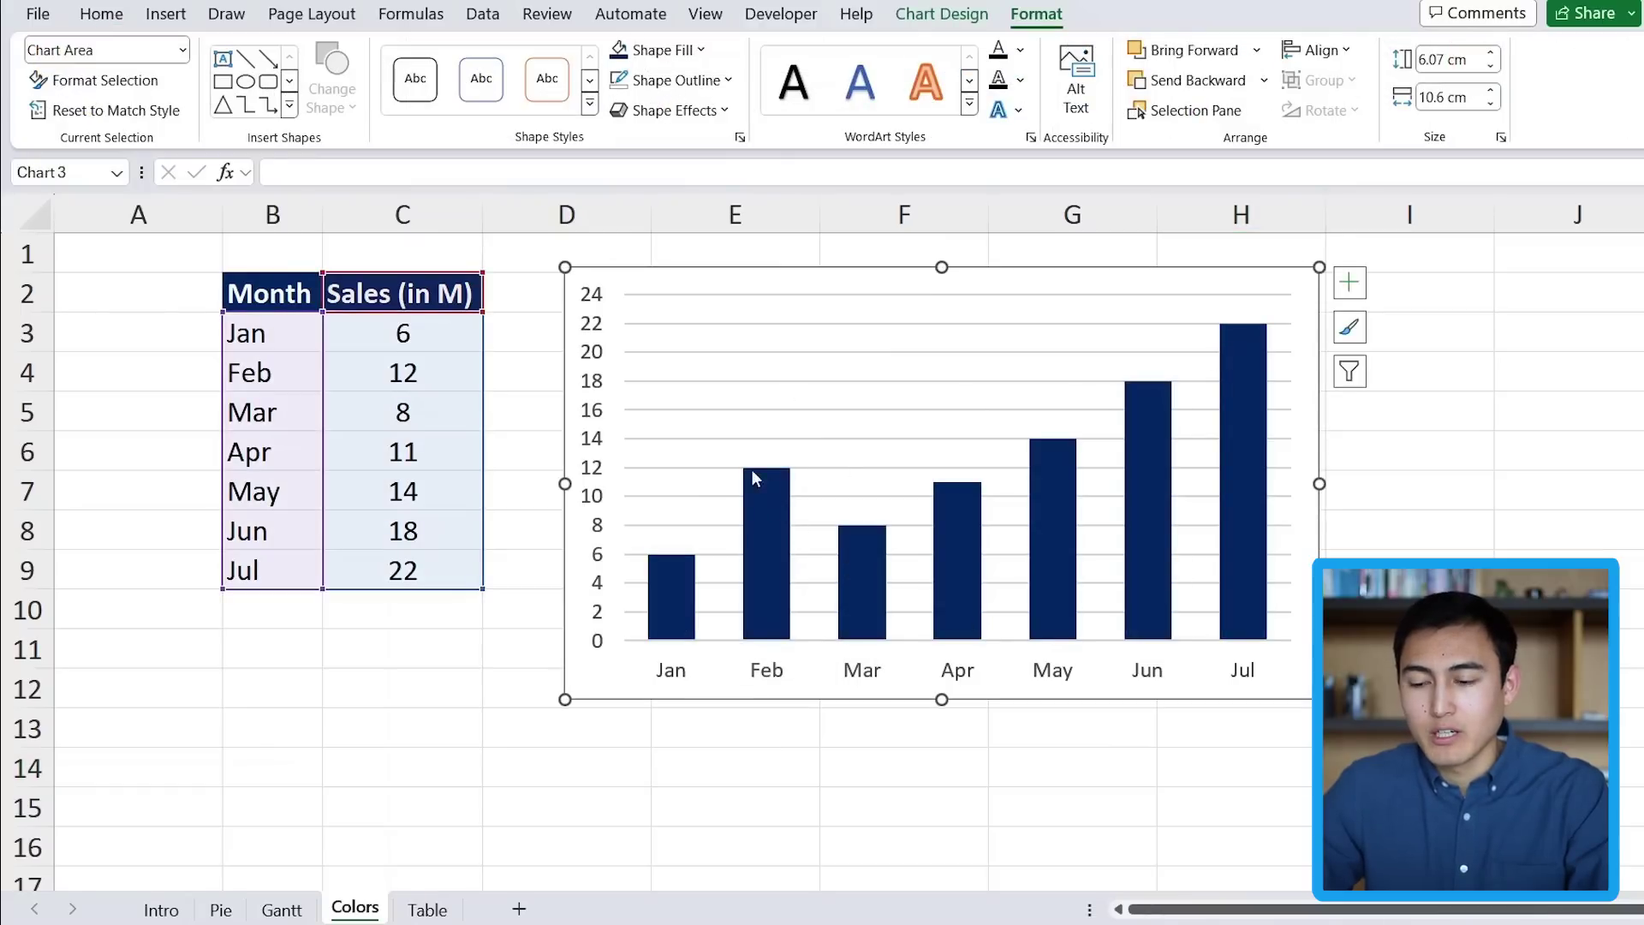
Remove the chart's horizontal gridlines
mouse_move(1127, 437)
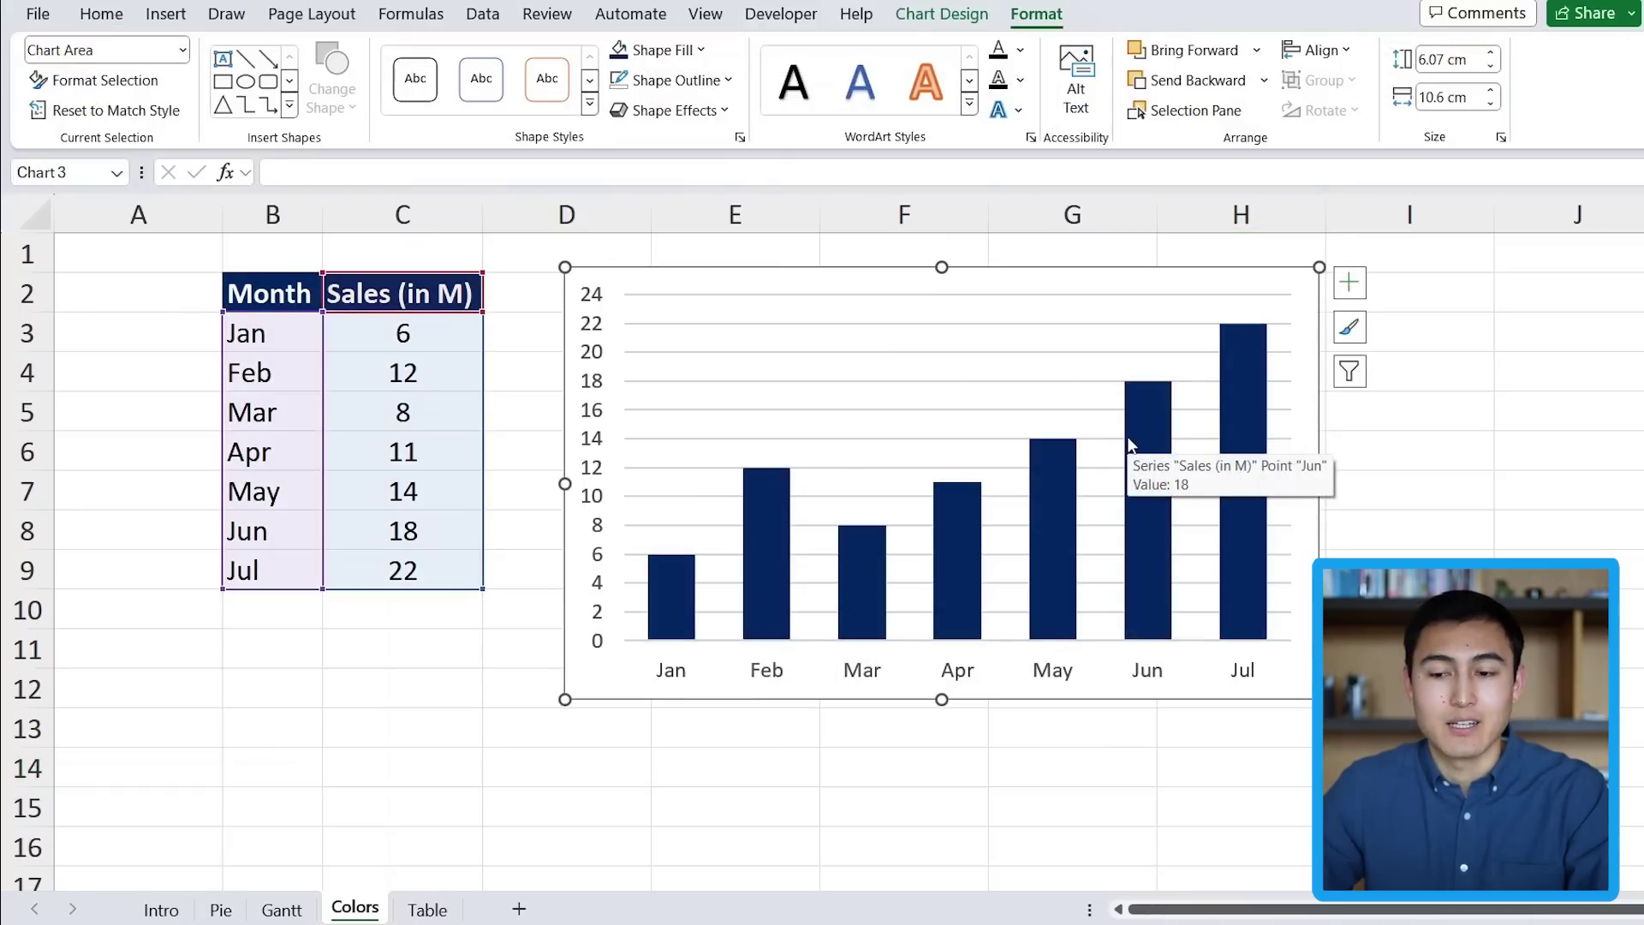
click(854, 352)
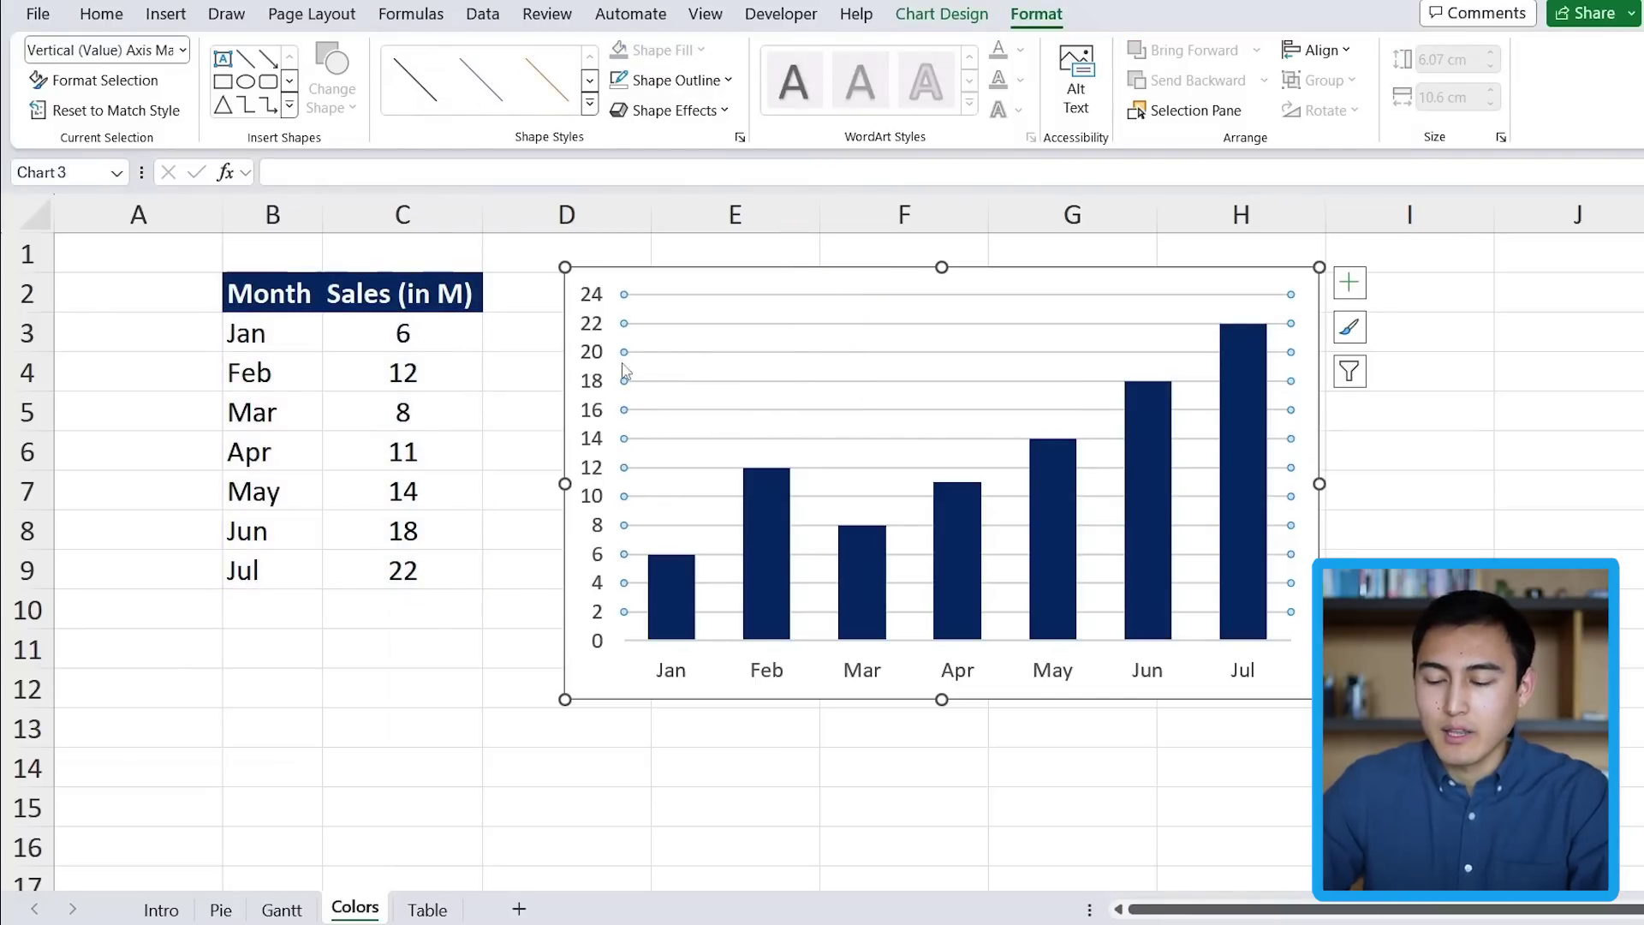
key(Delete)
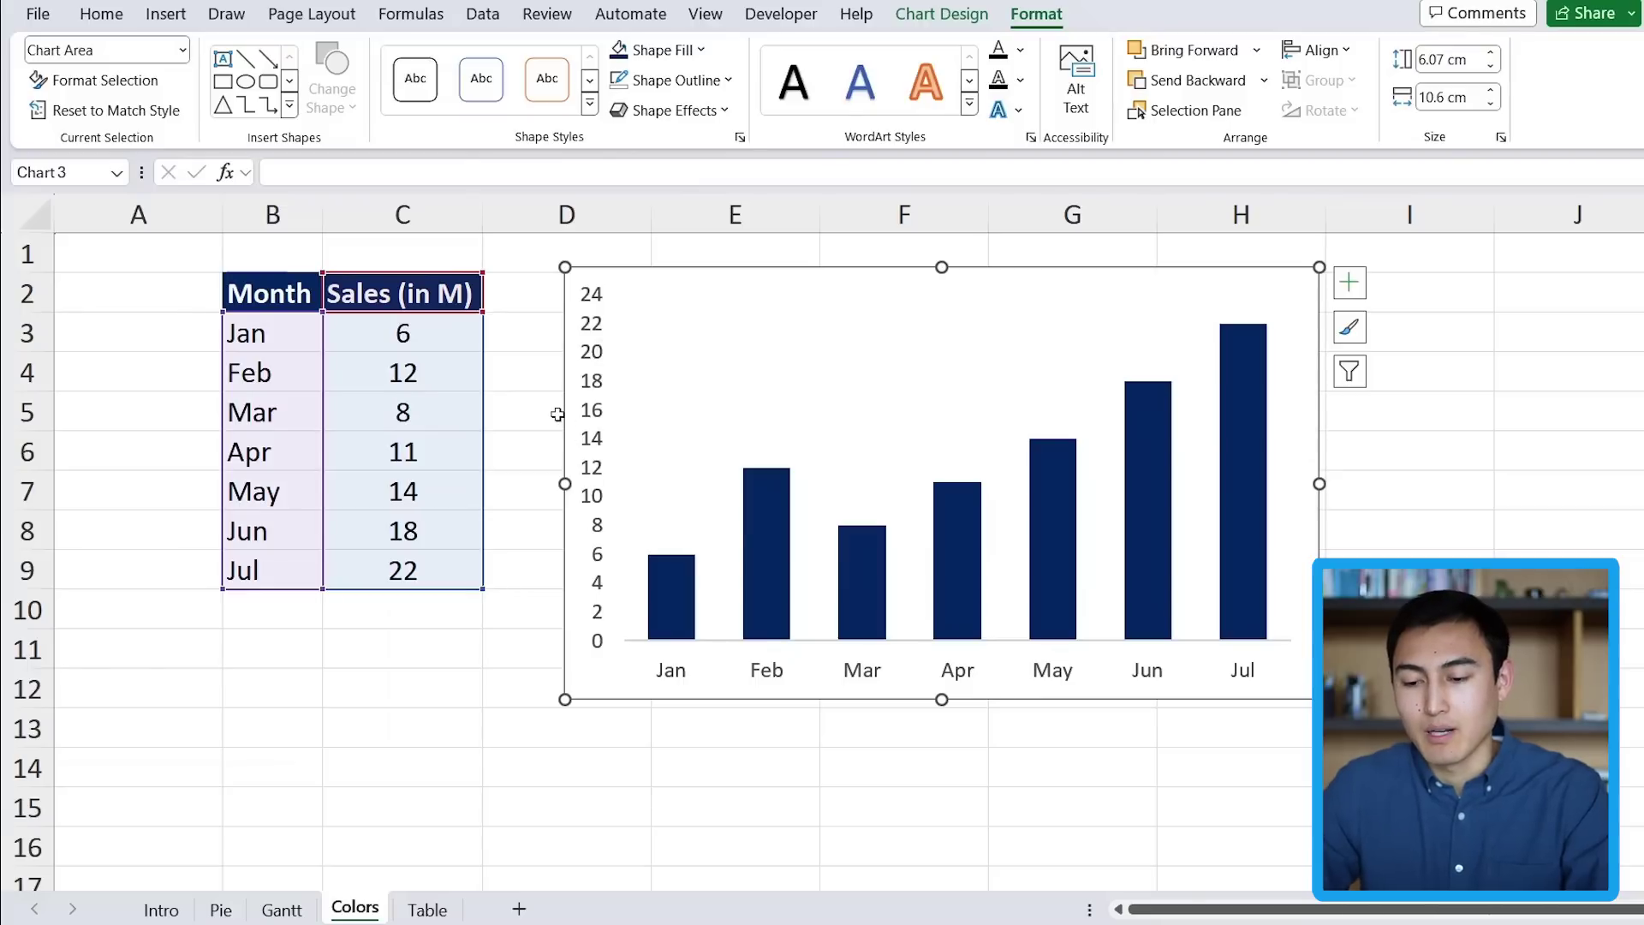
Add data labels above each bar, showing sales values from 6 for Jan to 22 for Jul
click(597, 353)
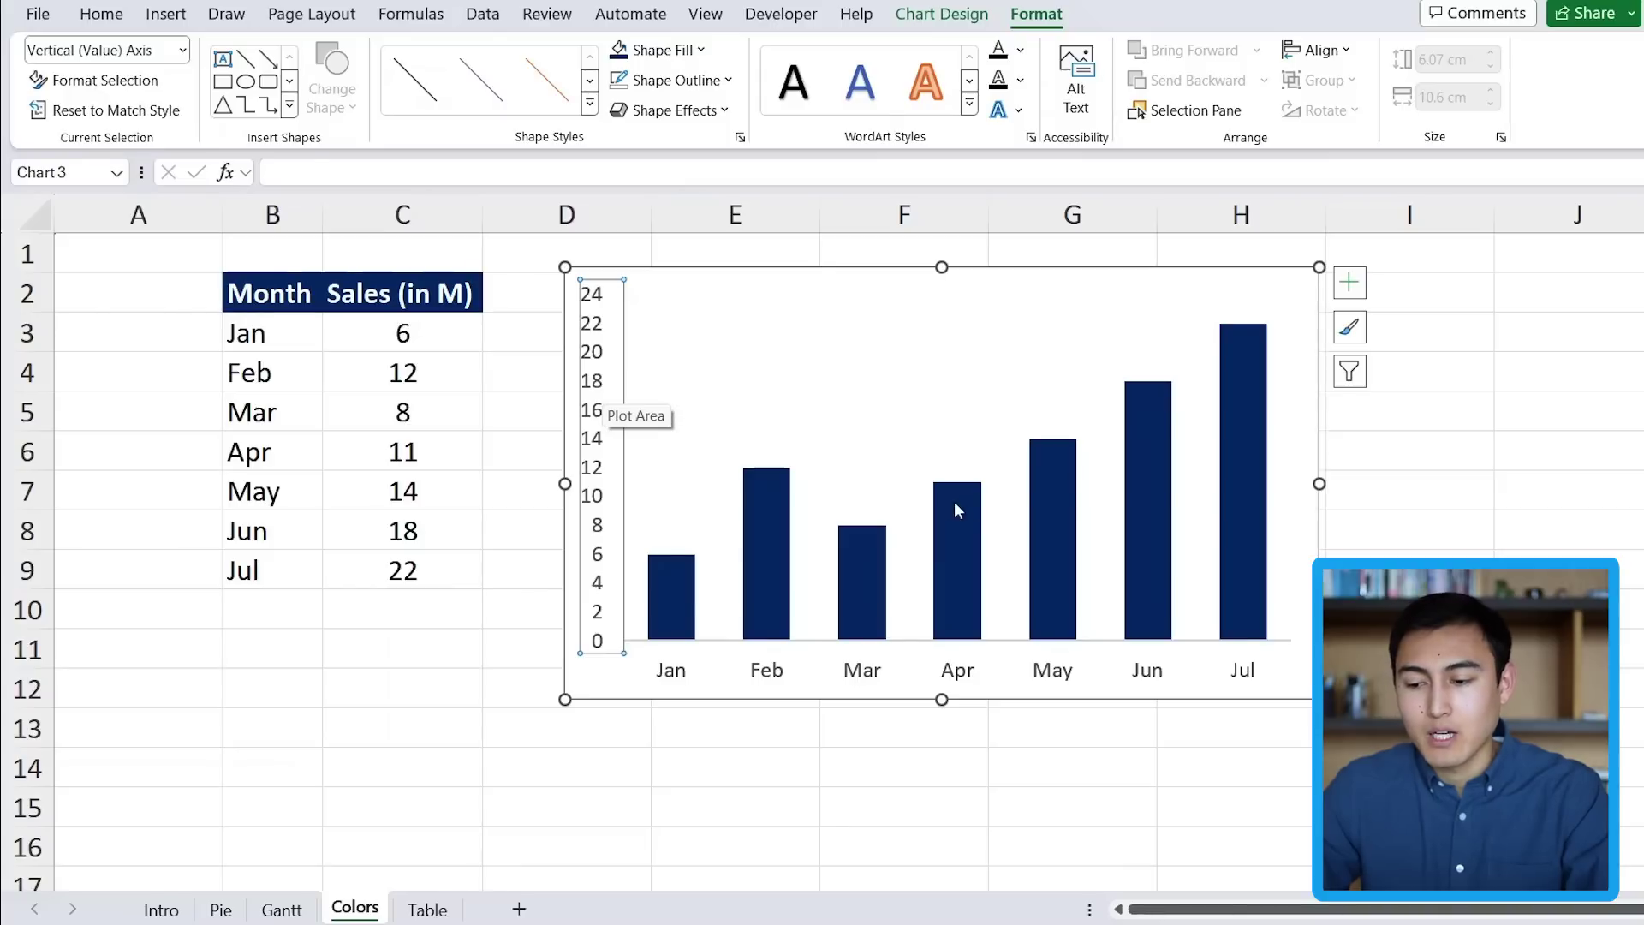
click(1050, 455)
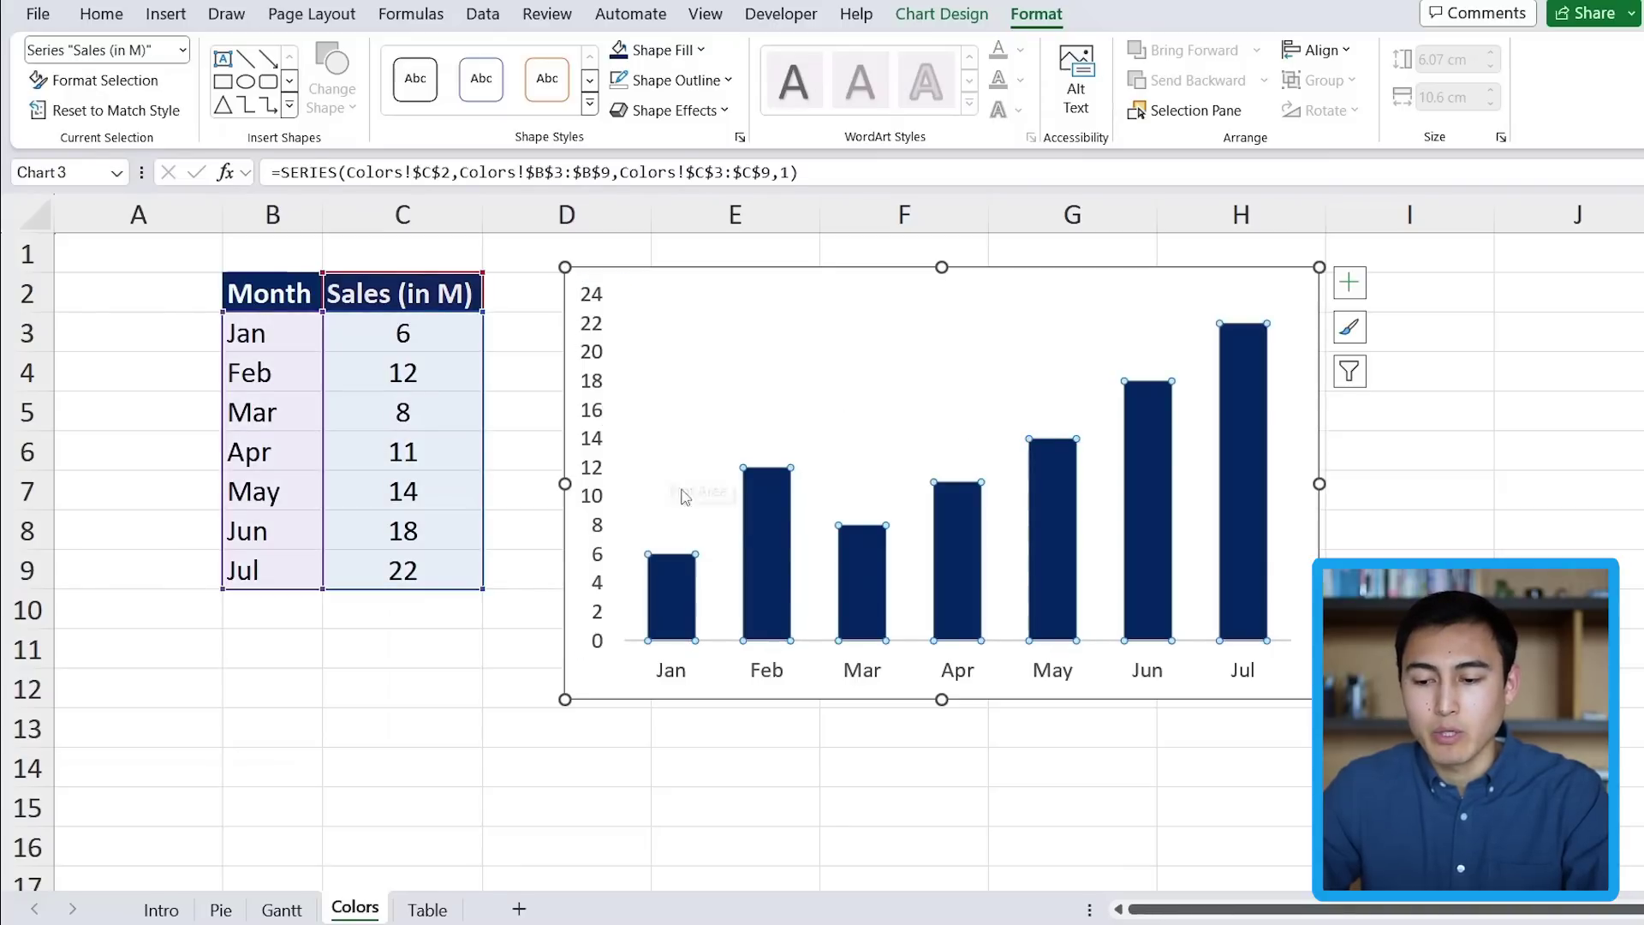
right_click(759, 529)
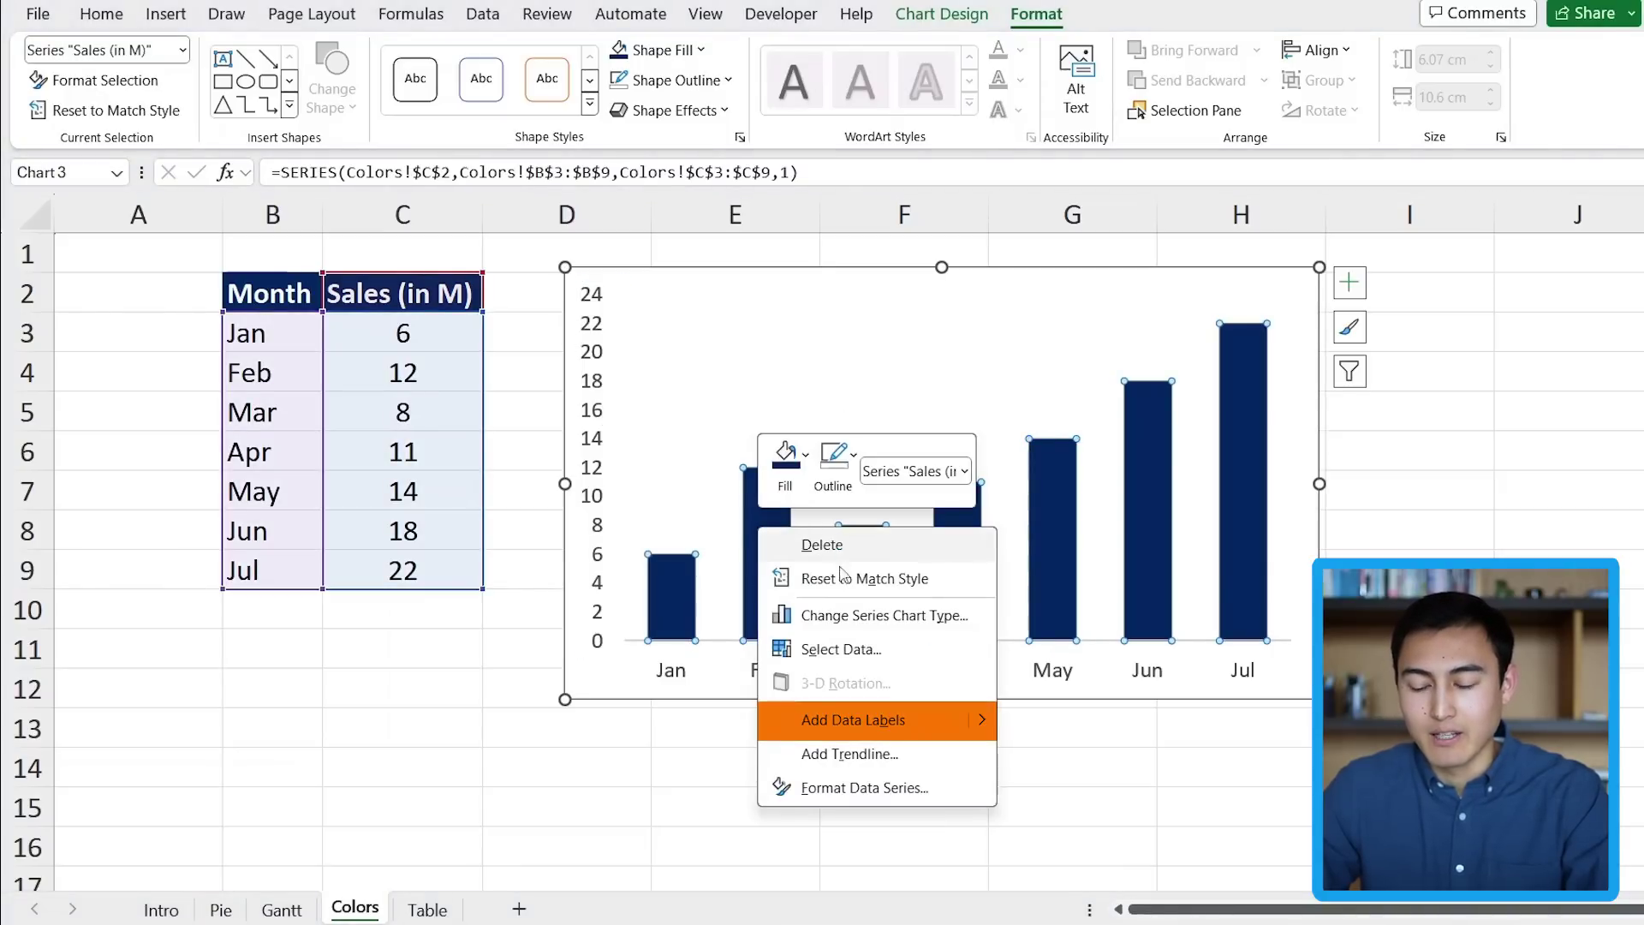
click(853, 722)
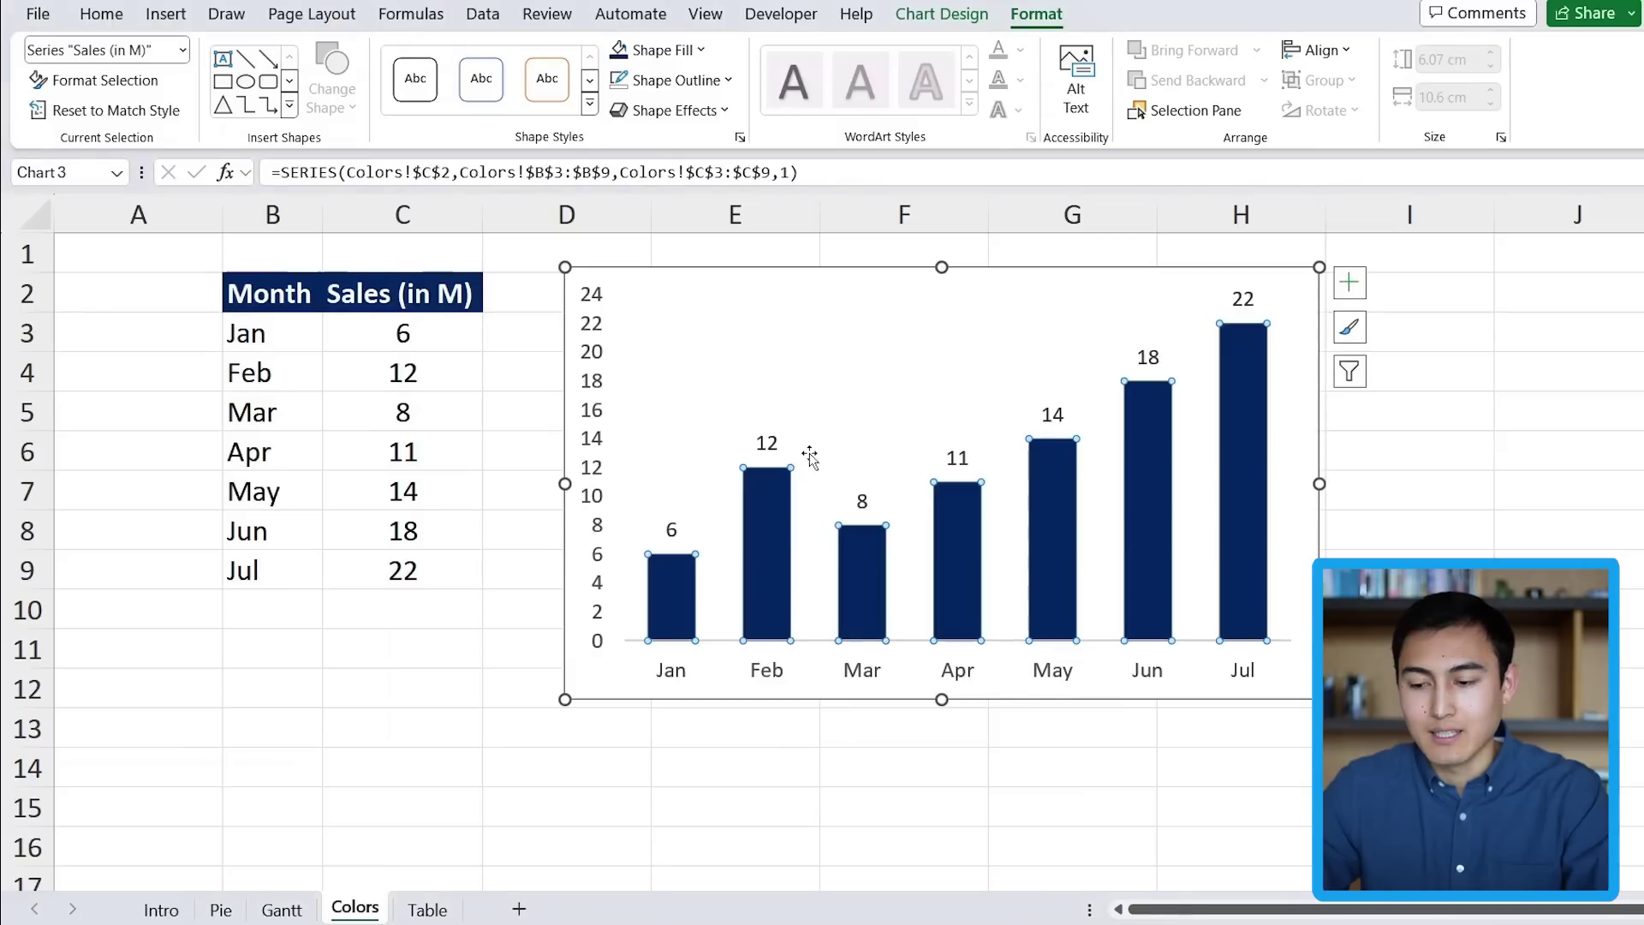
Delete the vertical value axis, then undo to restore it
click(589, 399)
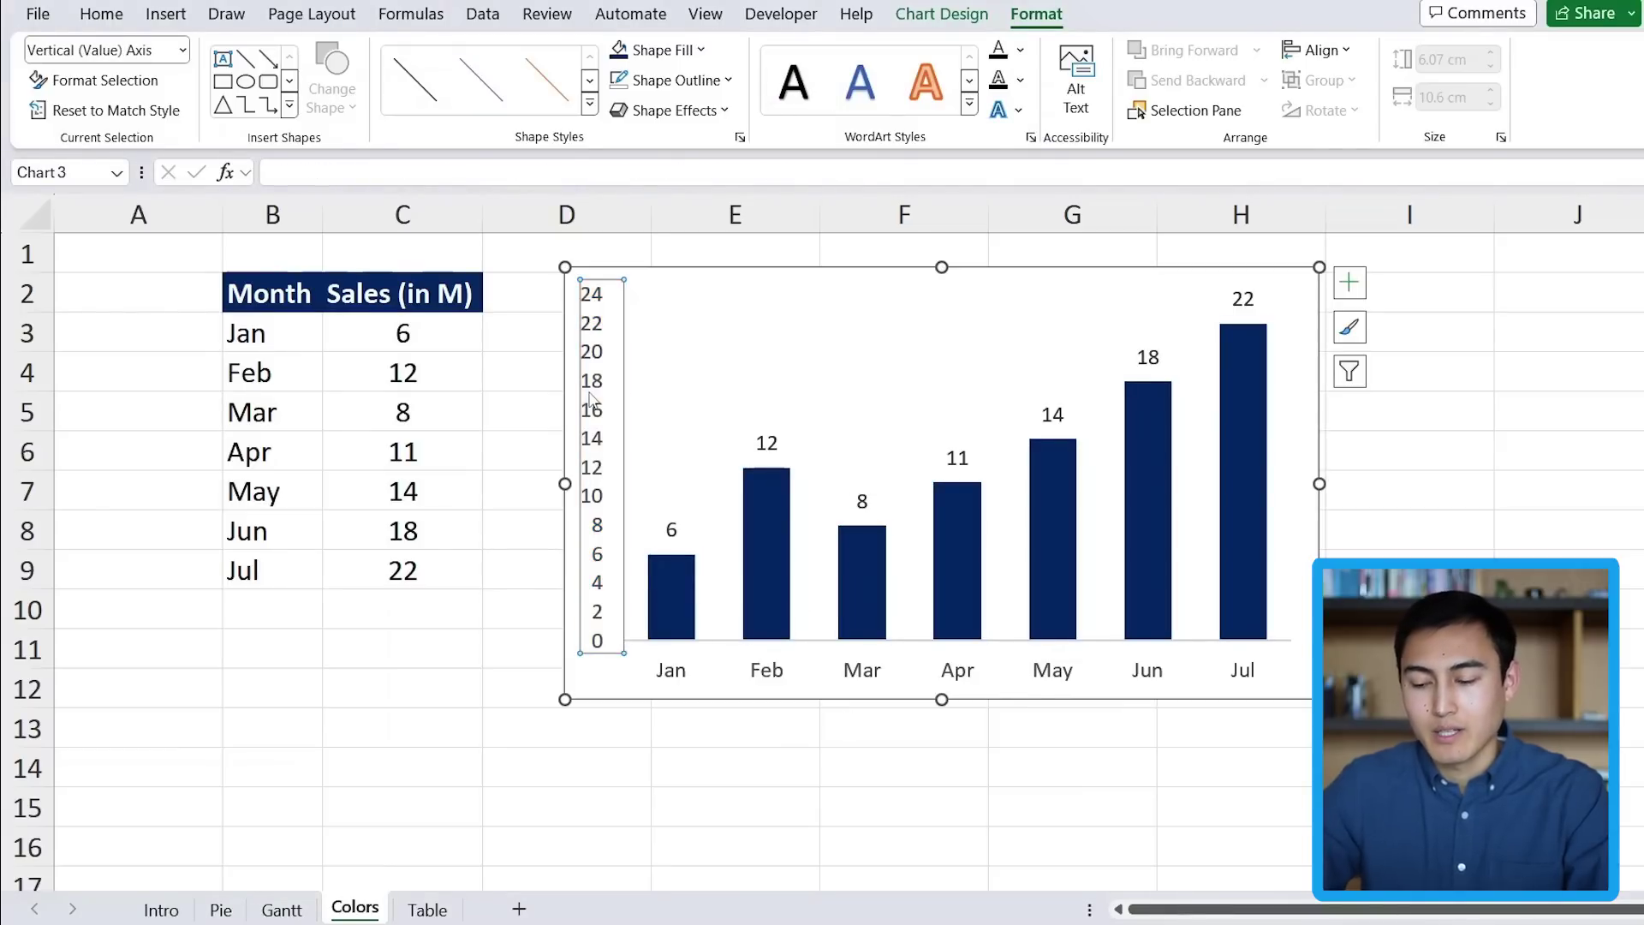
key(Delete)
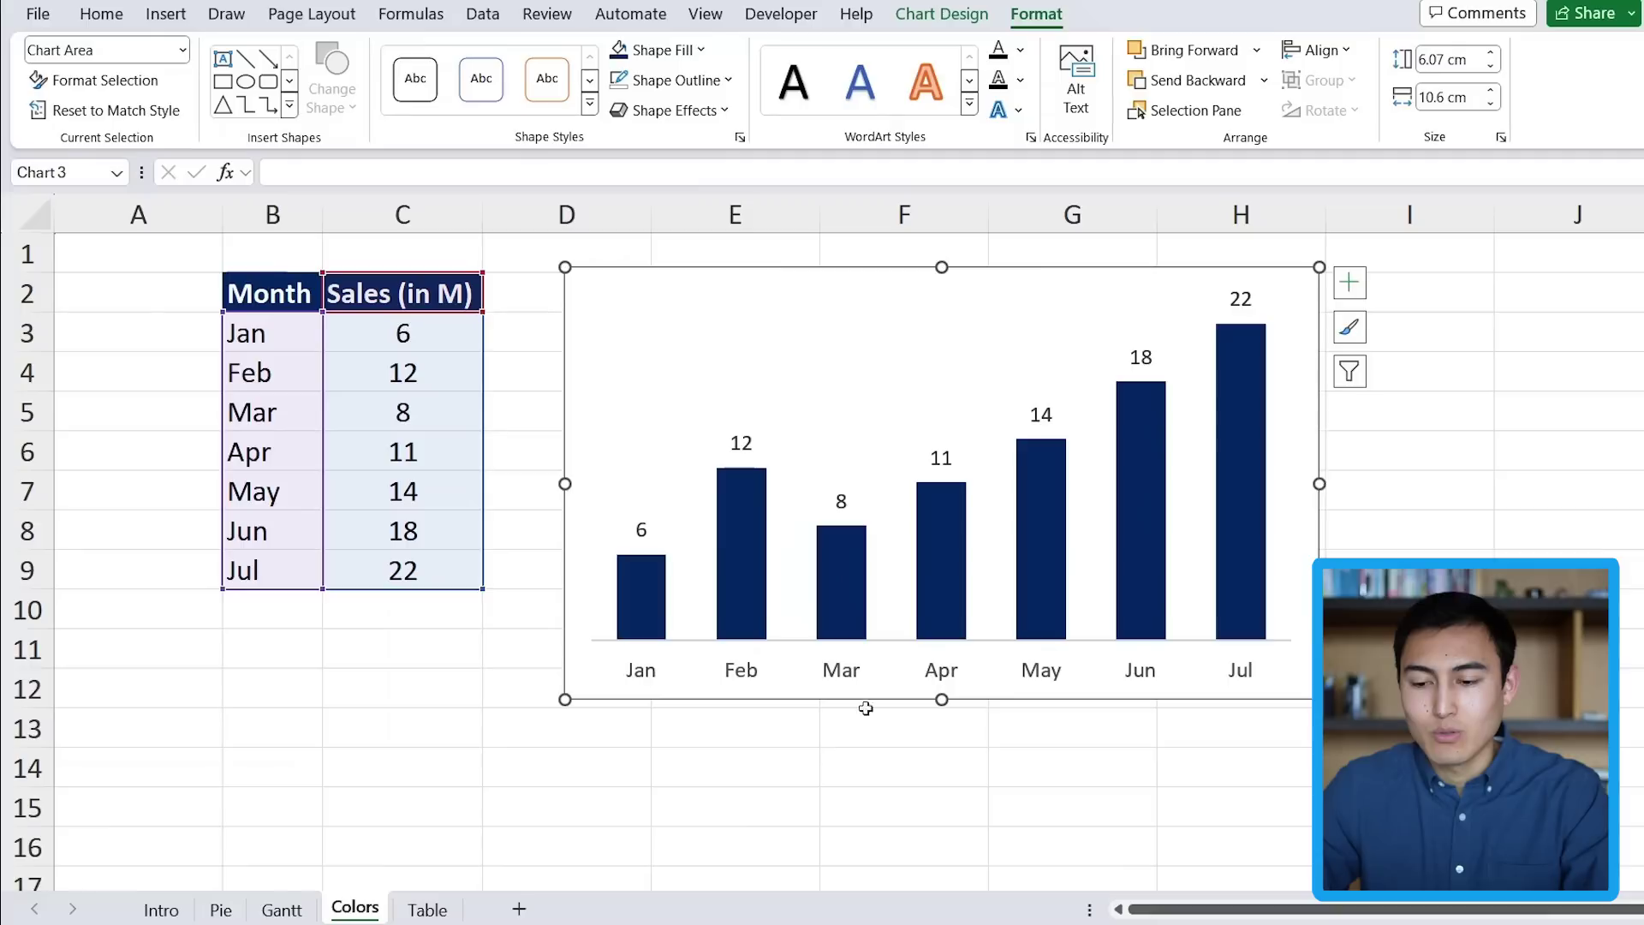
key(ctrl+z)
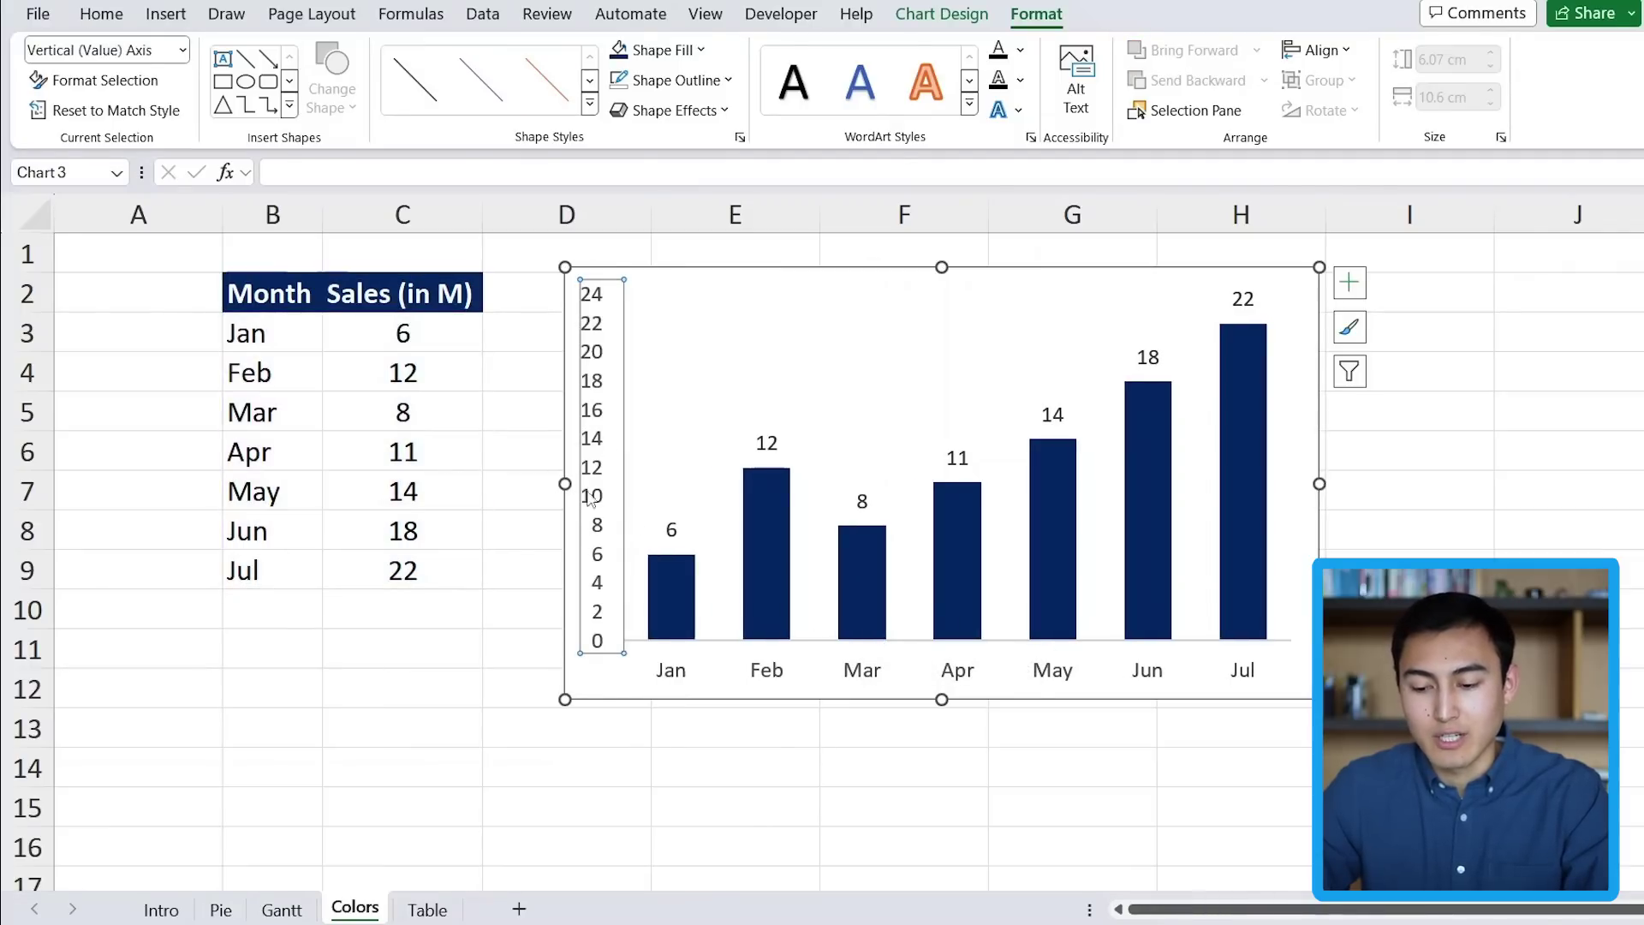
right_click(609, 576)
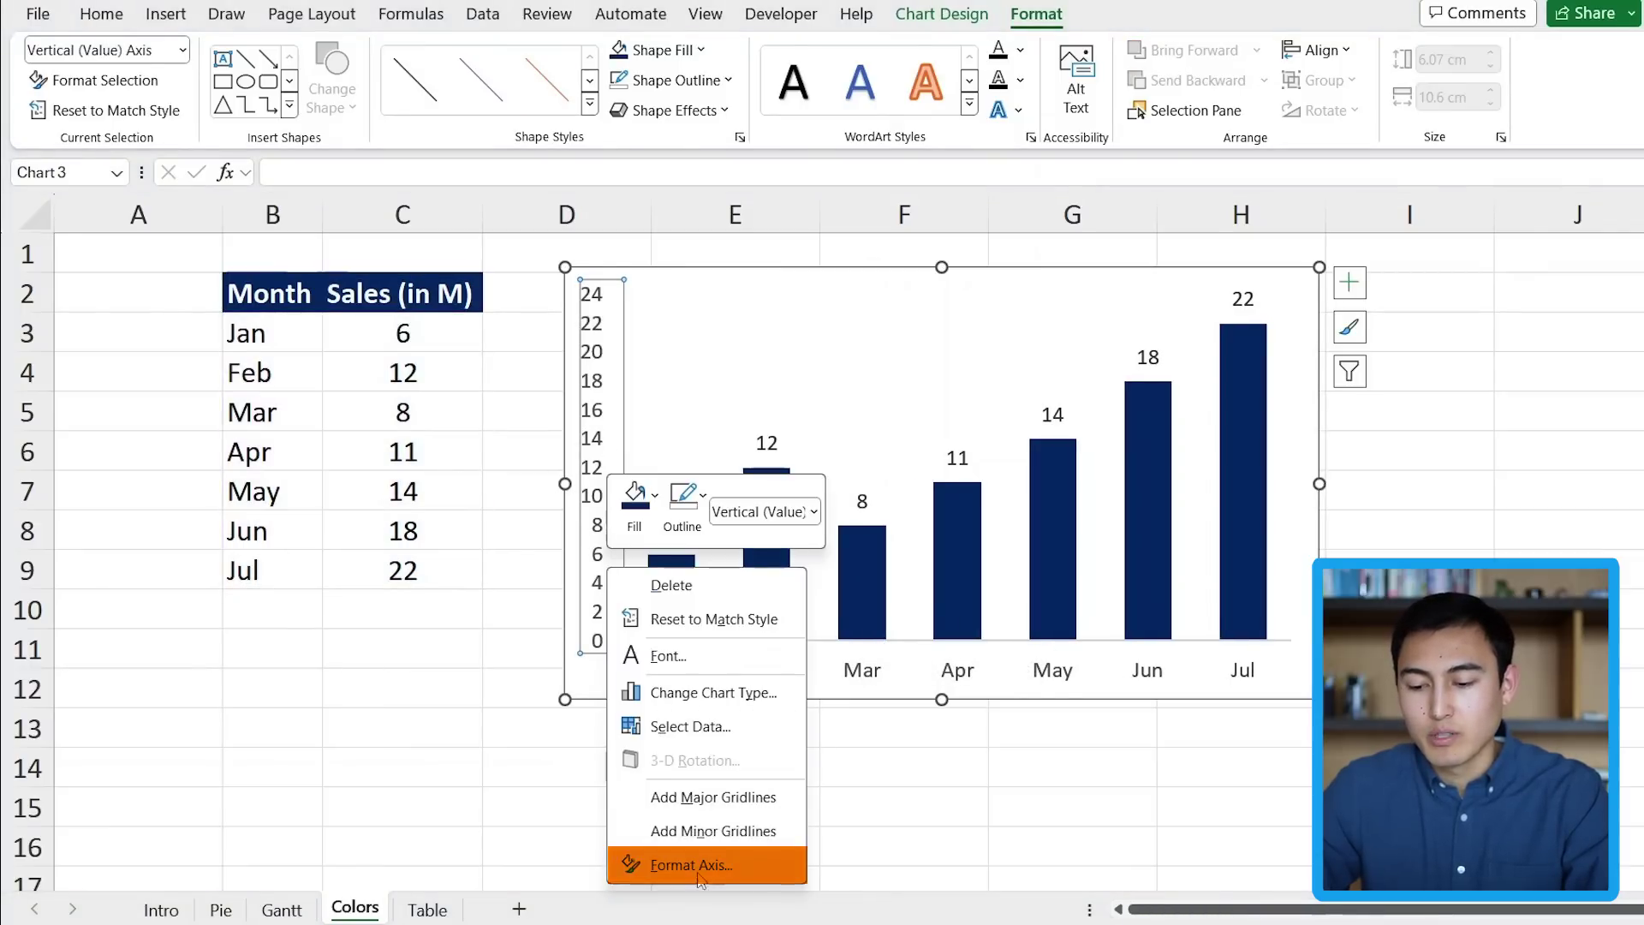
Set the vertical axis major unit to 5.0 so it runs 0 to 25
click(692, 865)
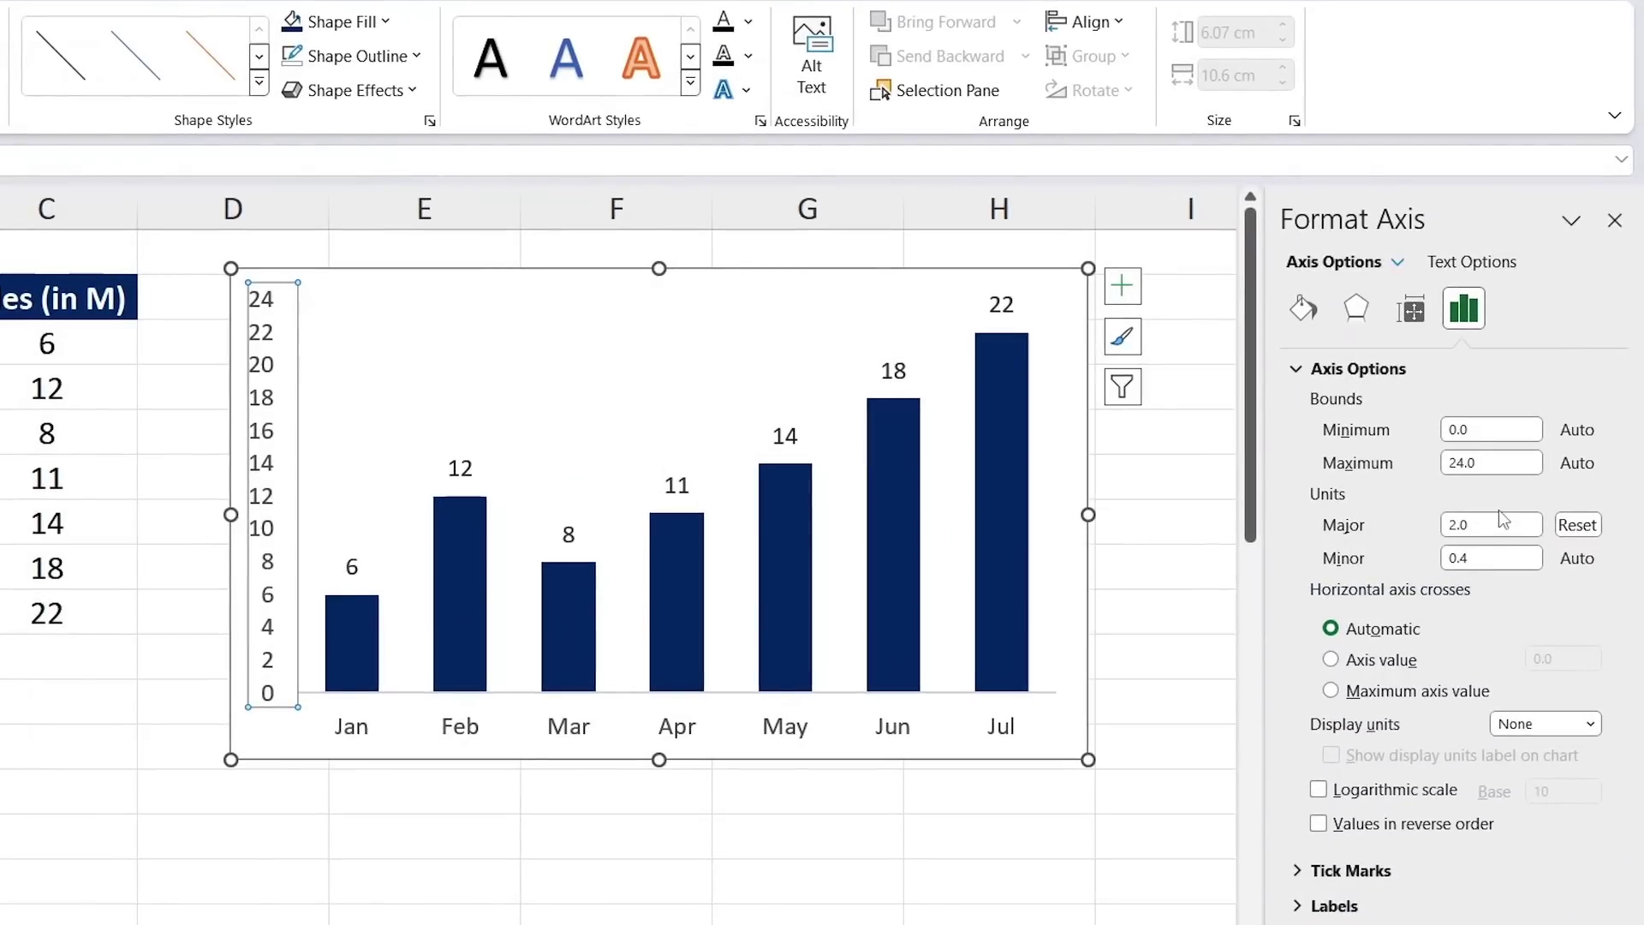
drag(1457, 525, 1435, 526)
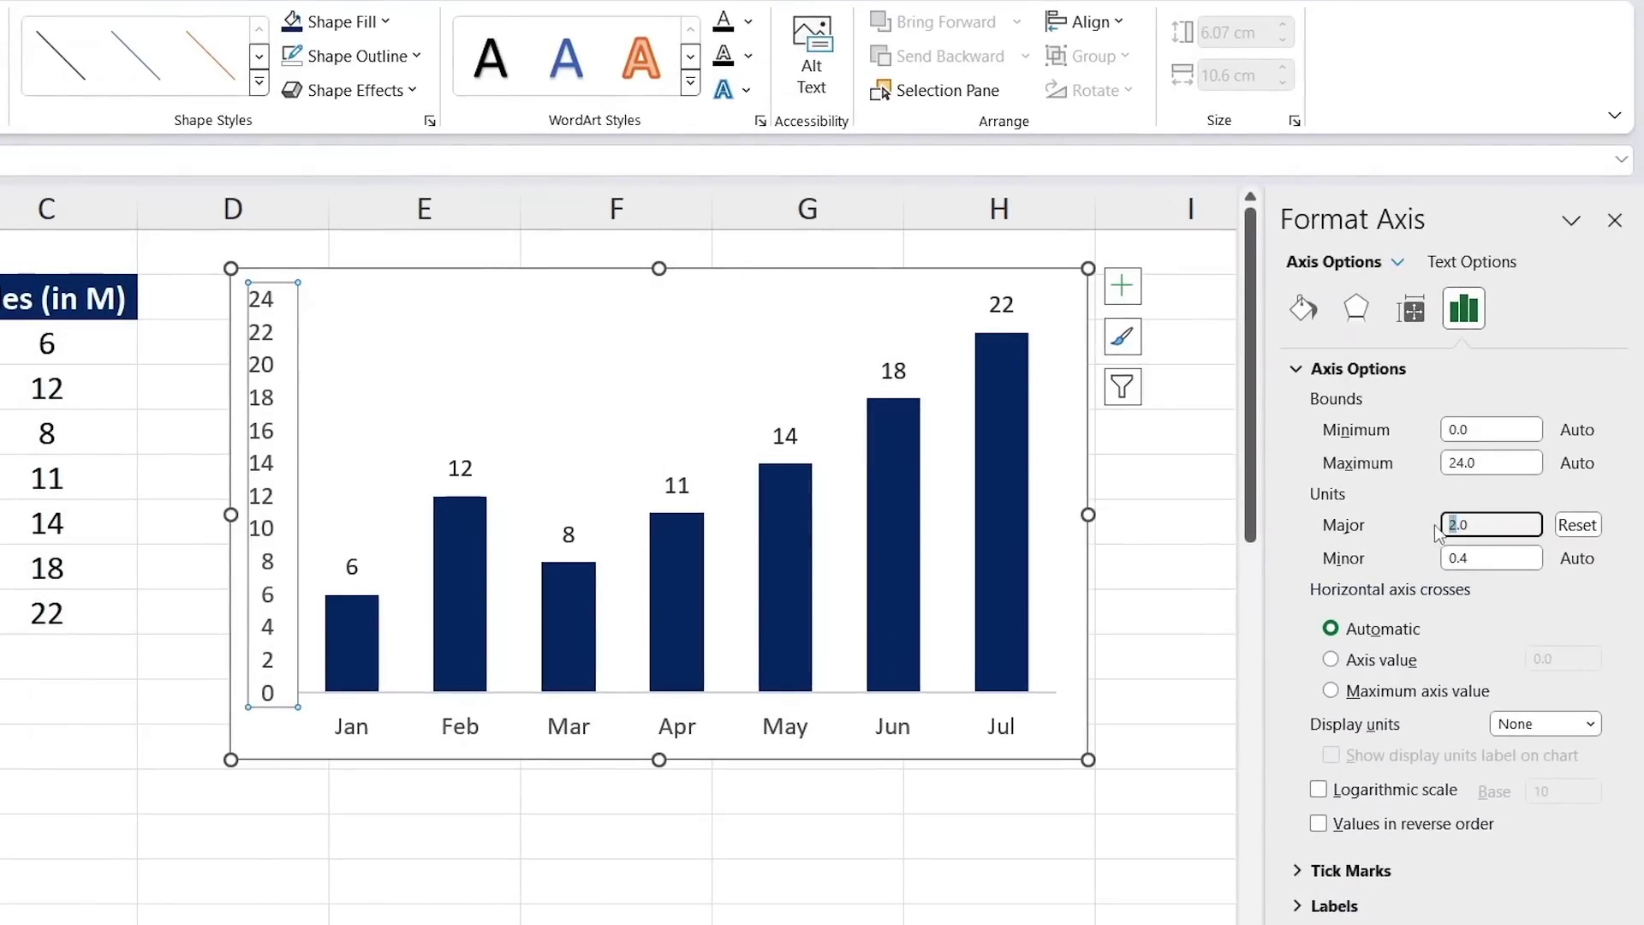
key(Return)
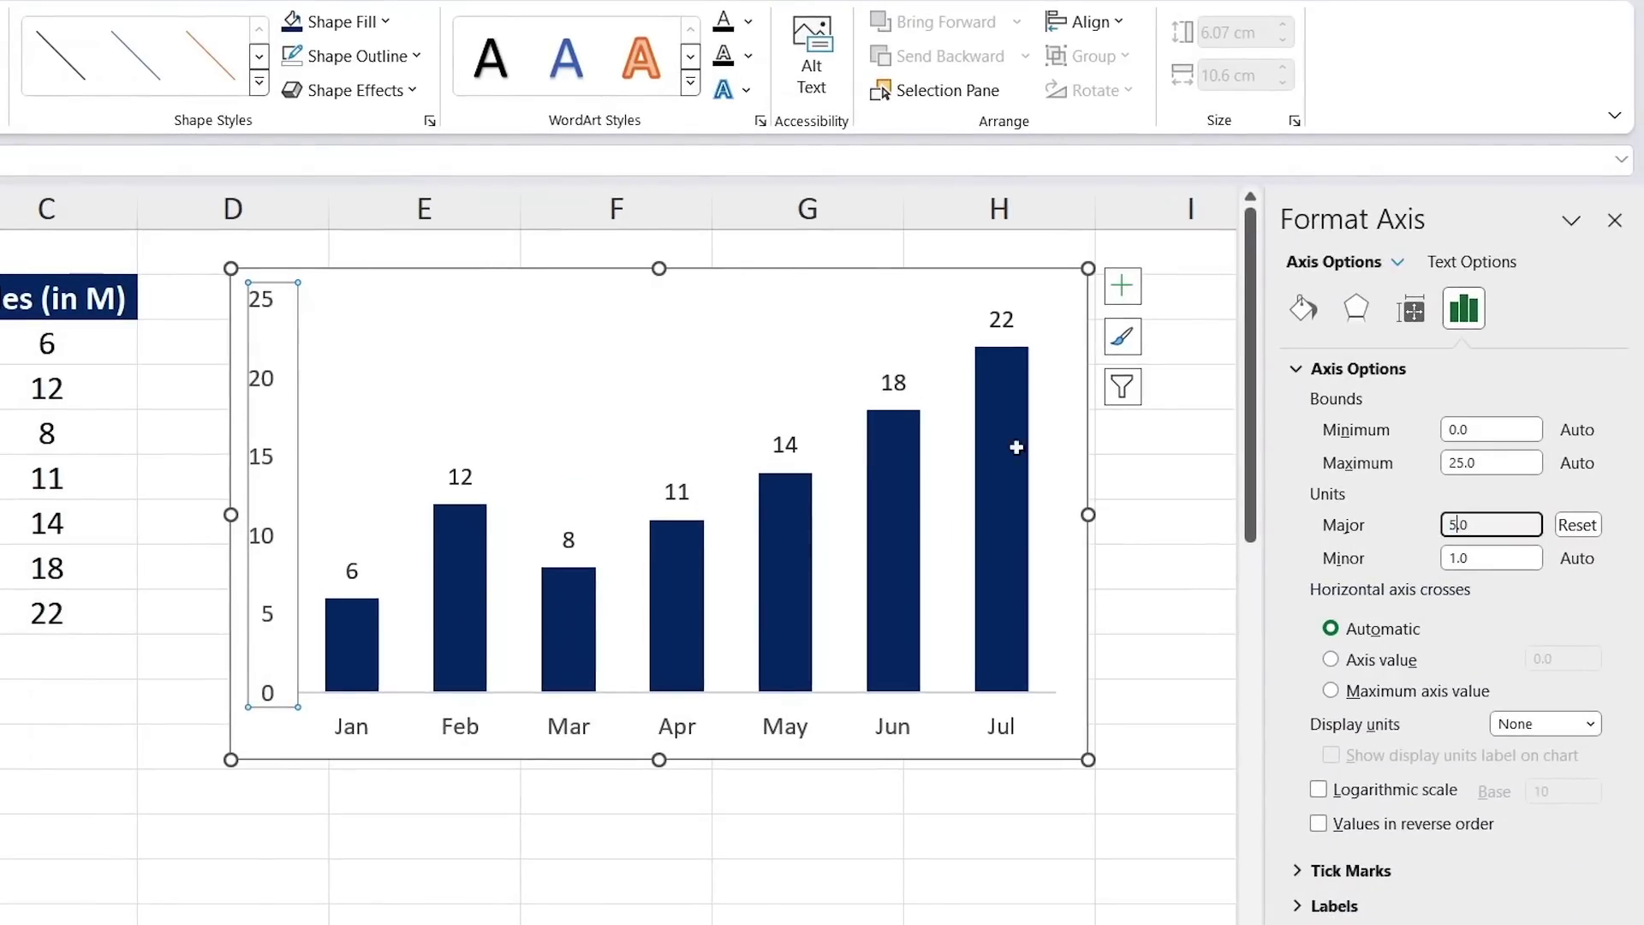
click(315, 834)
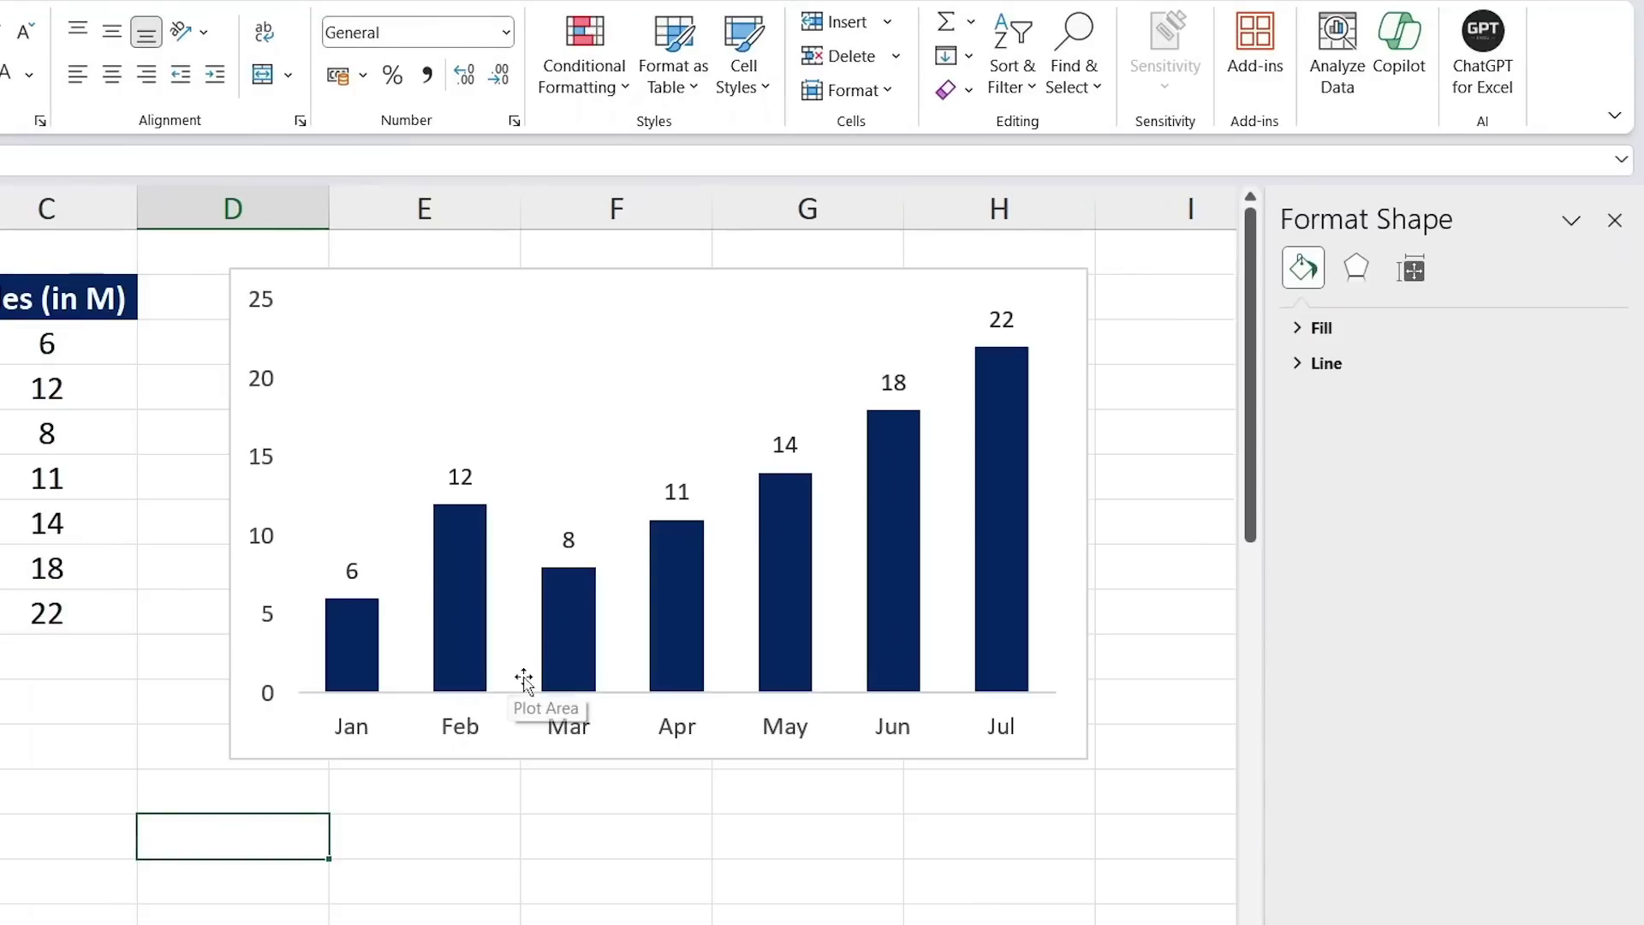
Set the bar series gap width to 80% so the navy bars are wider
click(443, 647)
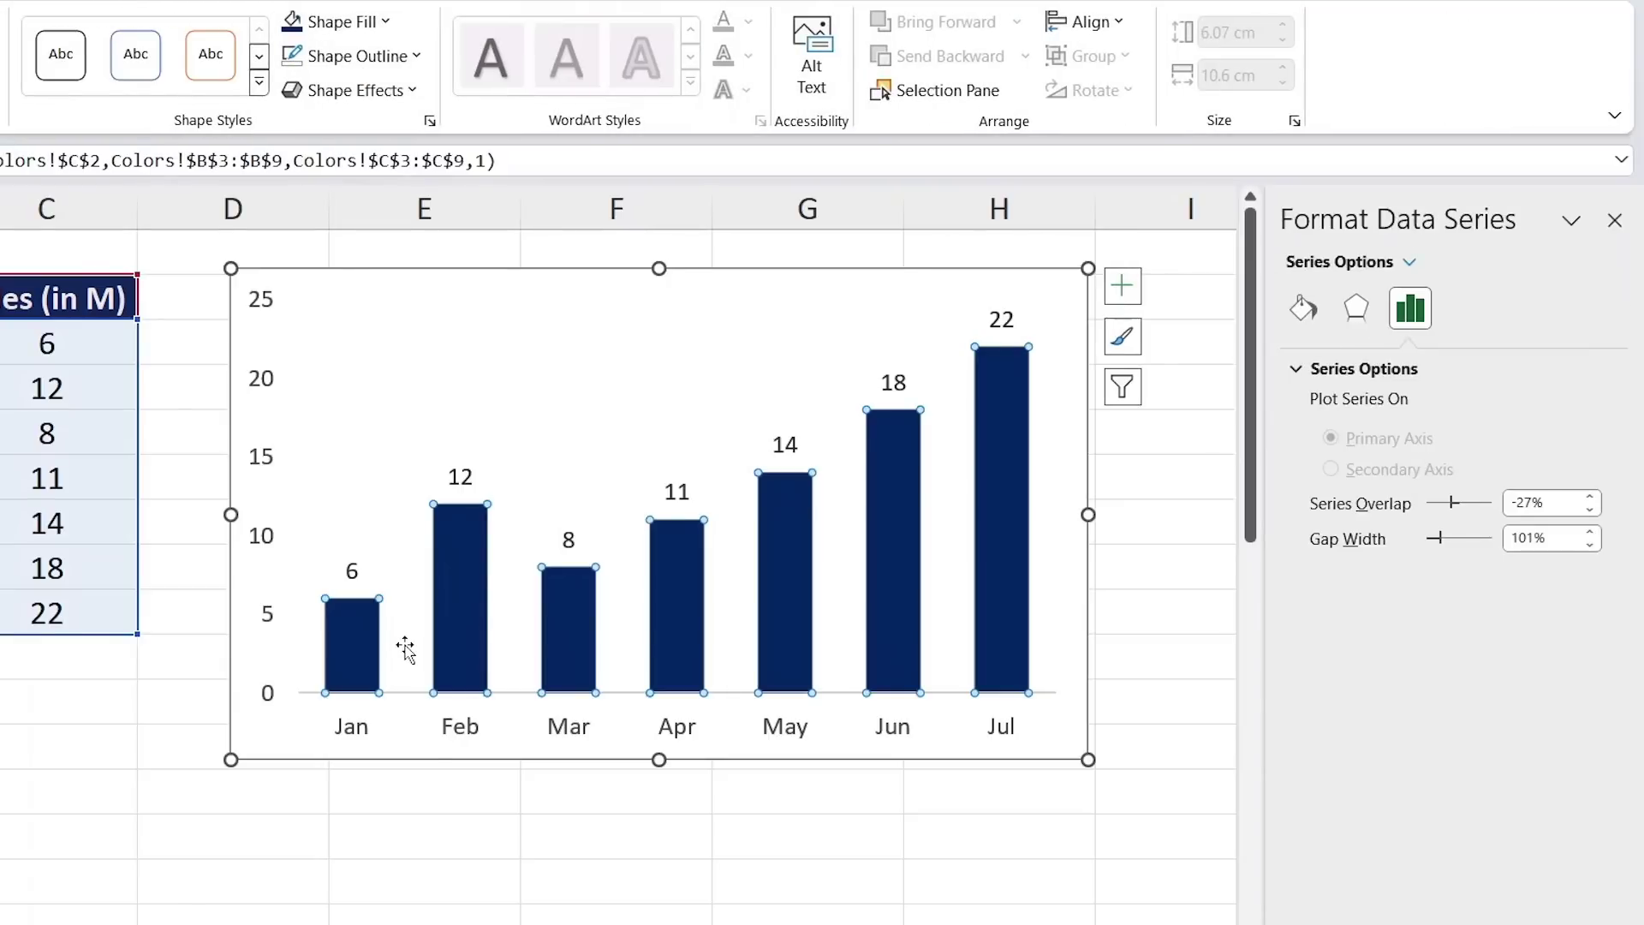
drag(1534, 540, 1494, 540)
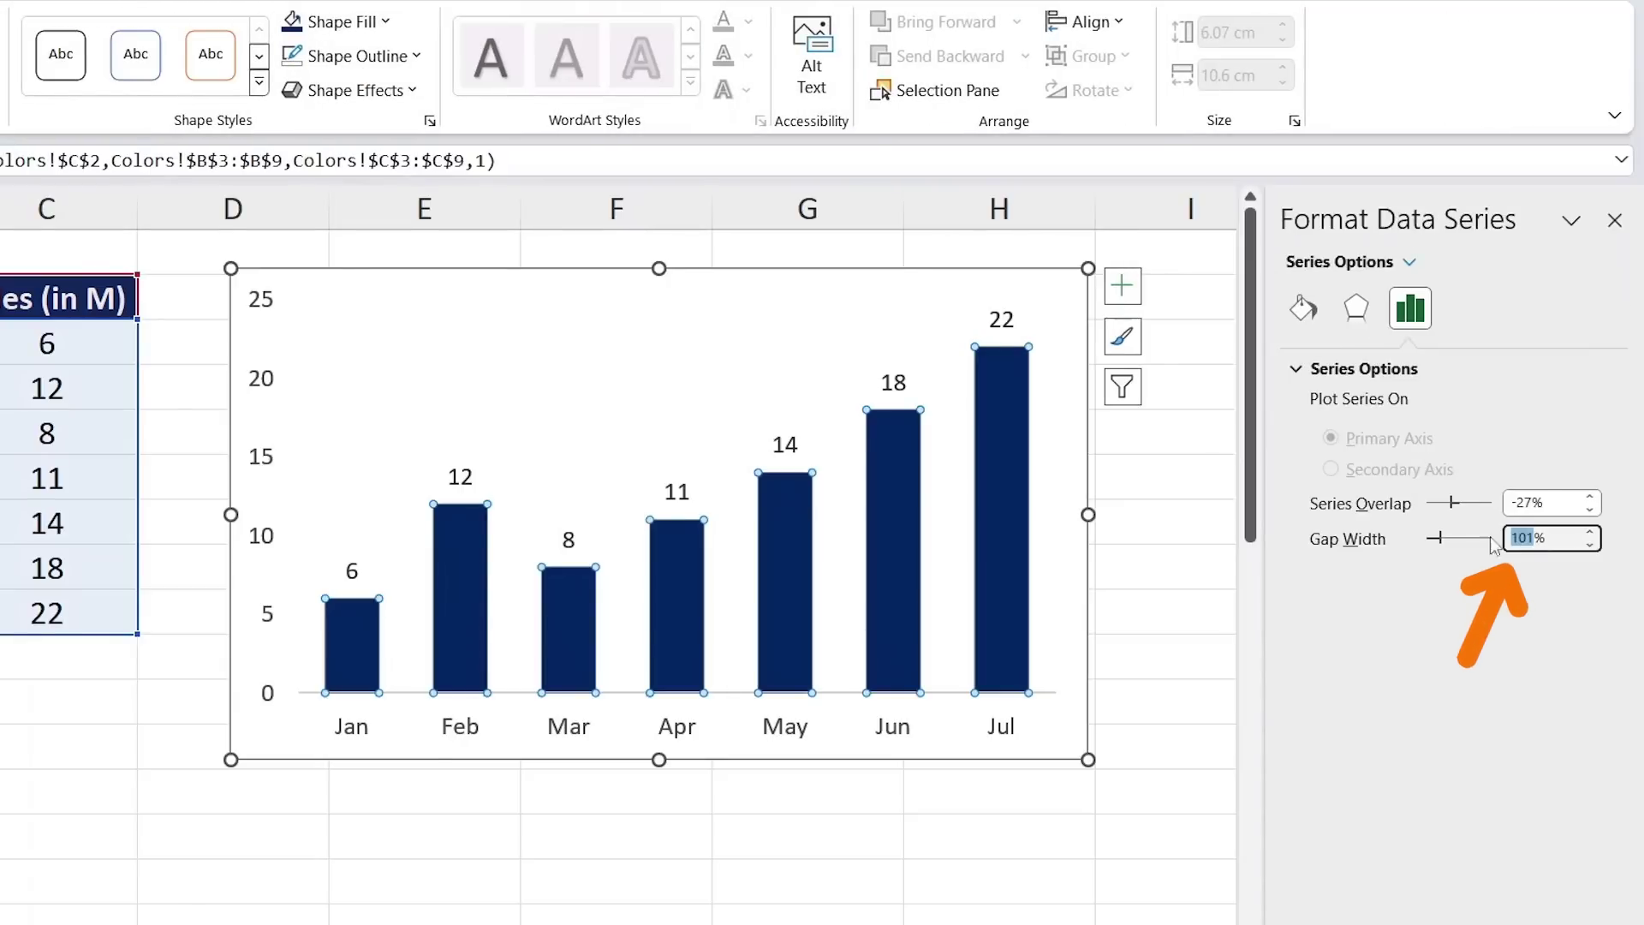
text(80)
key(Return)
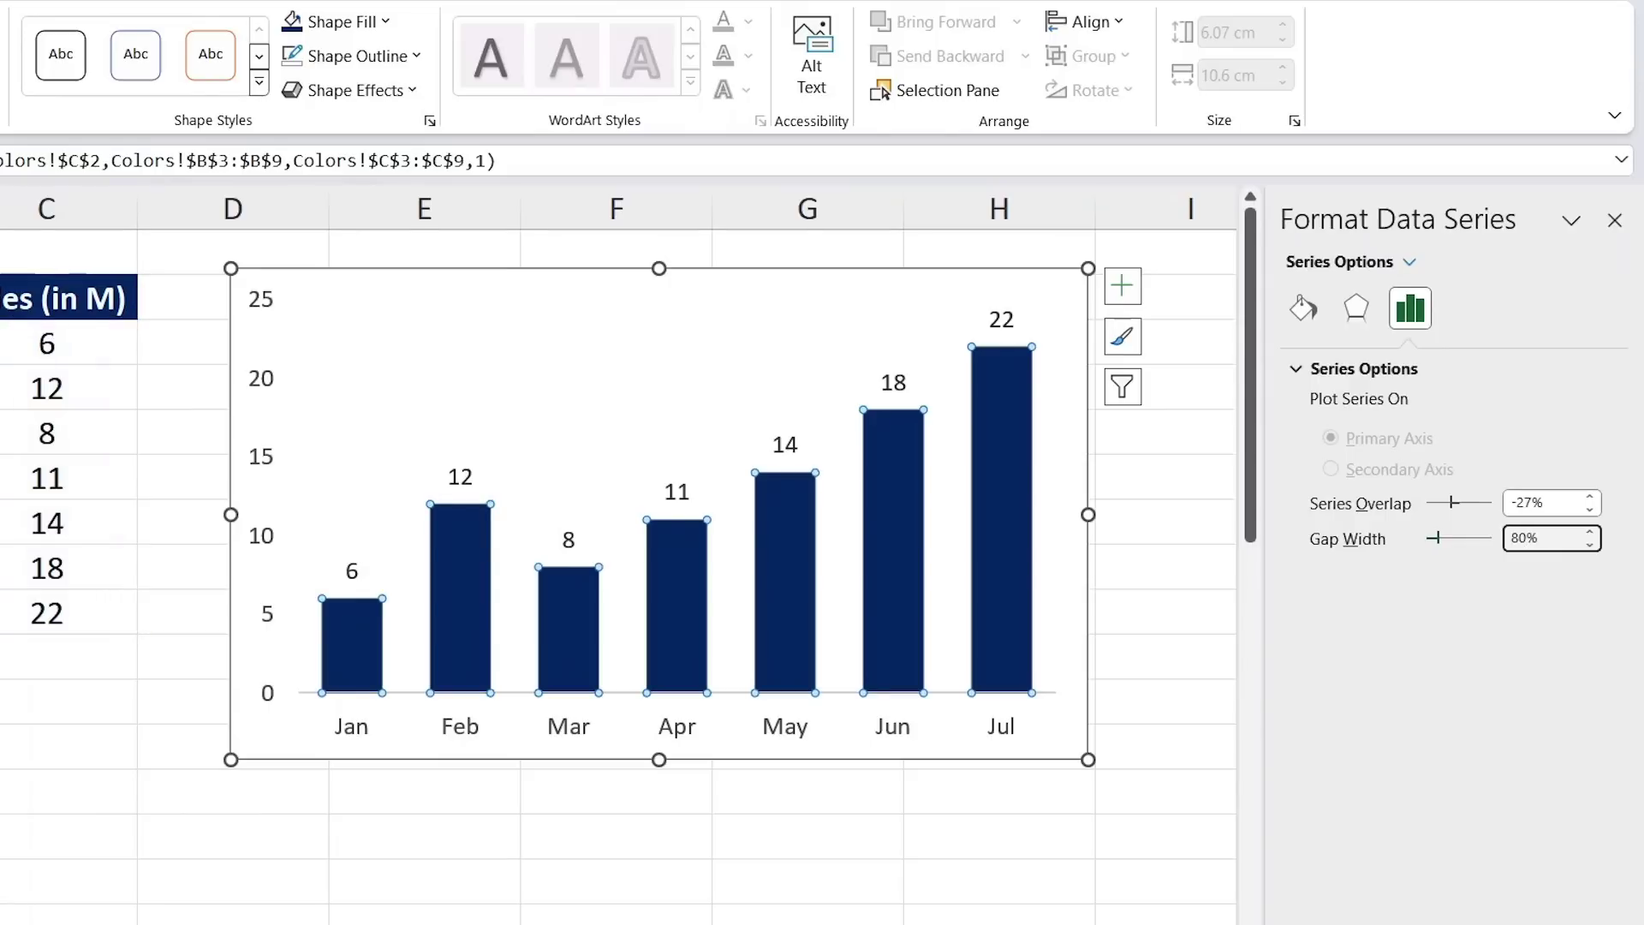
click(197, 829)
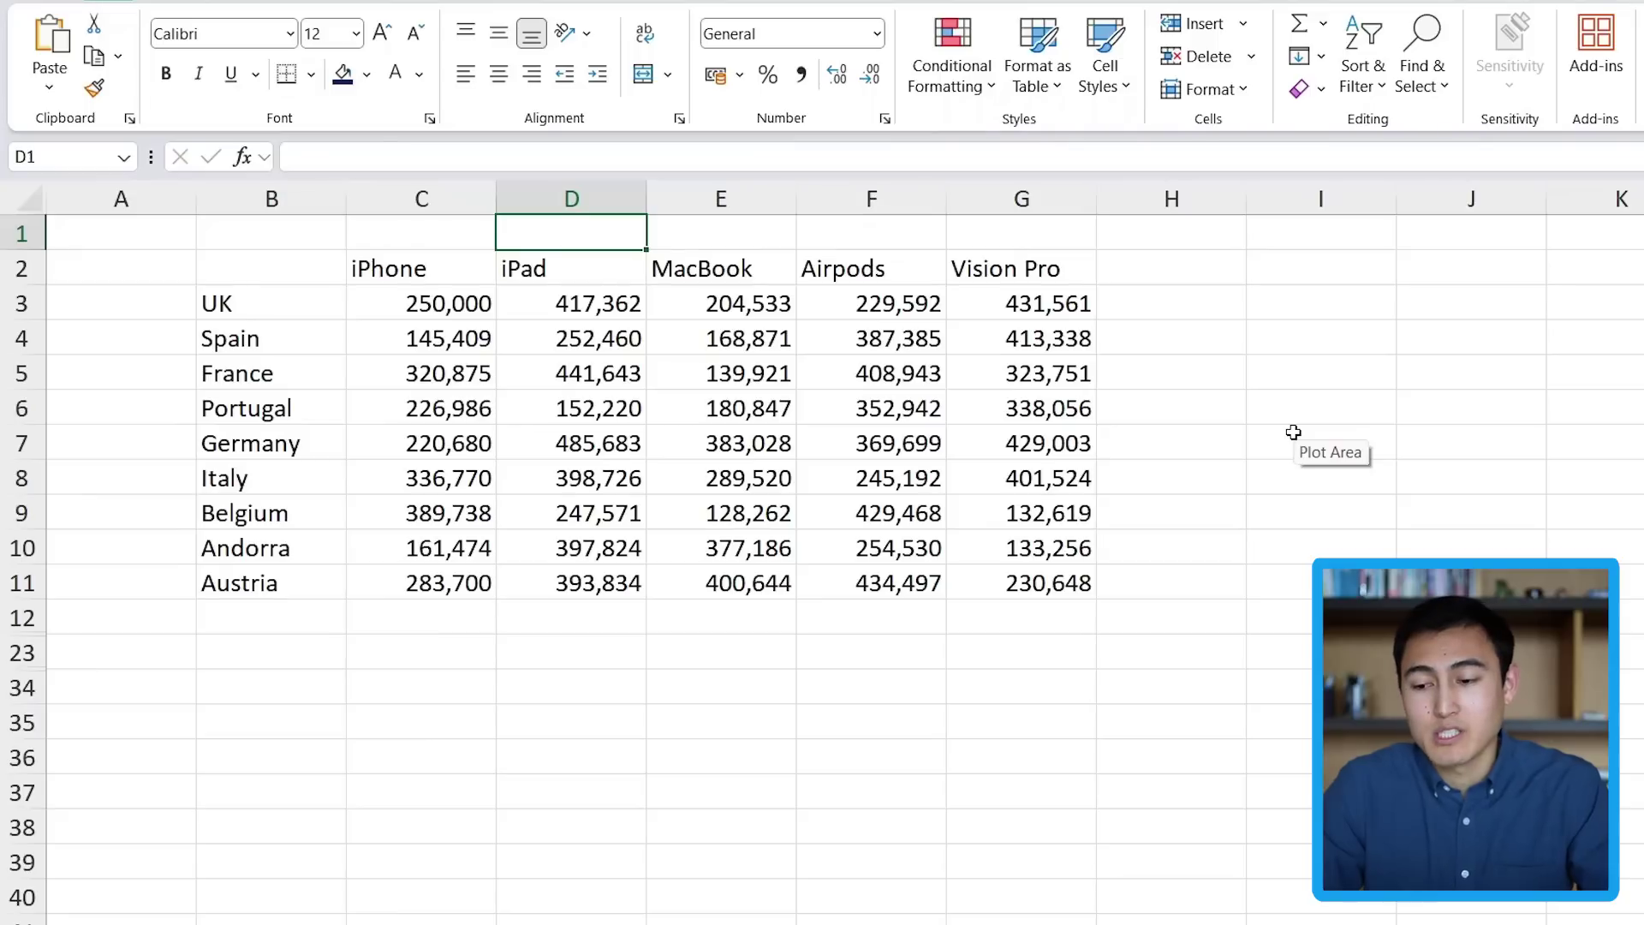
Check the RANDBETWEEN-generated figures, then select C3:G11, UK iPhone through Austria Vision Pro
click(576, 417)
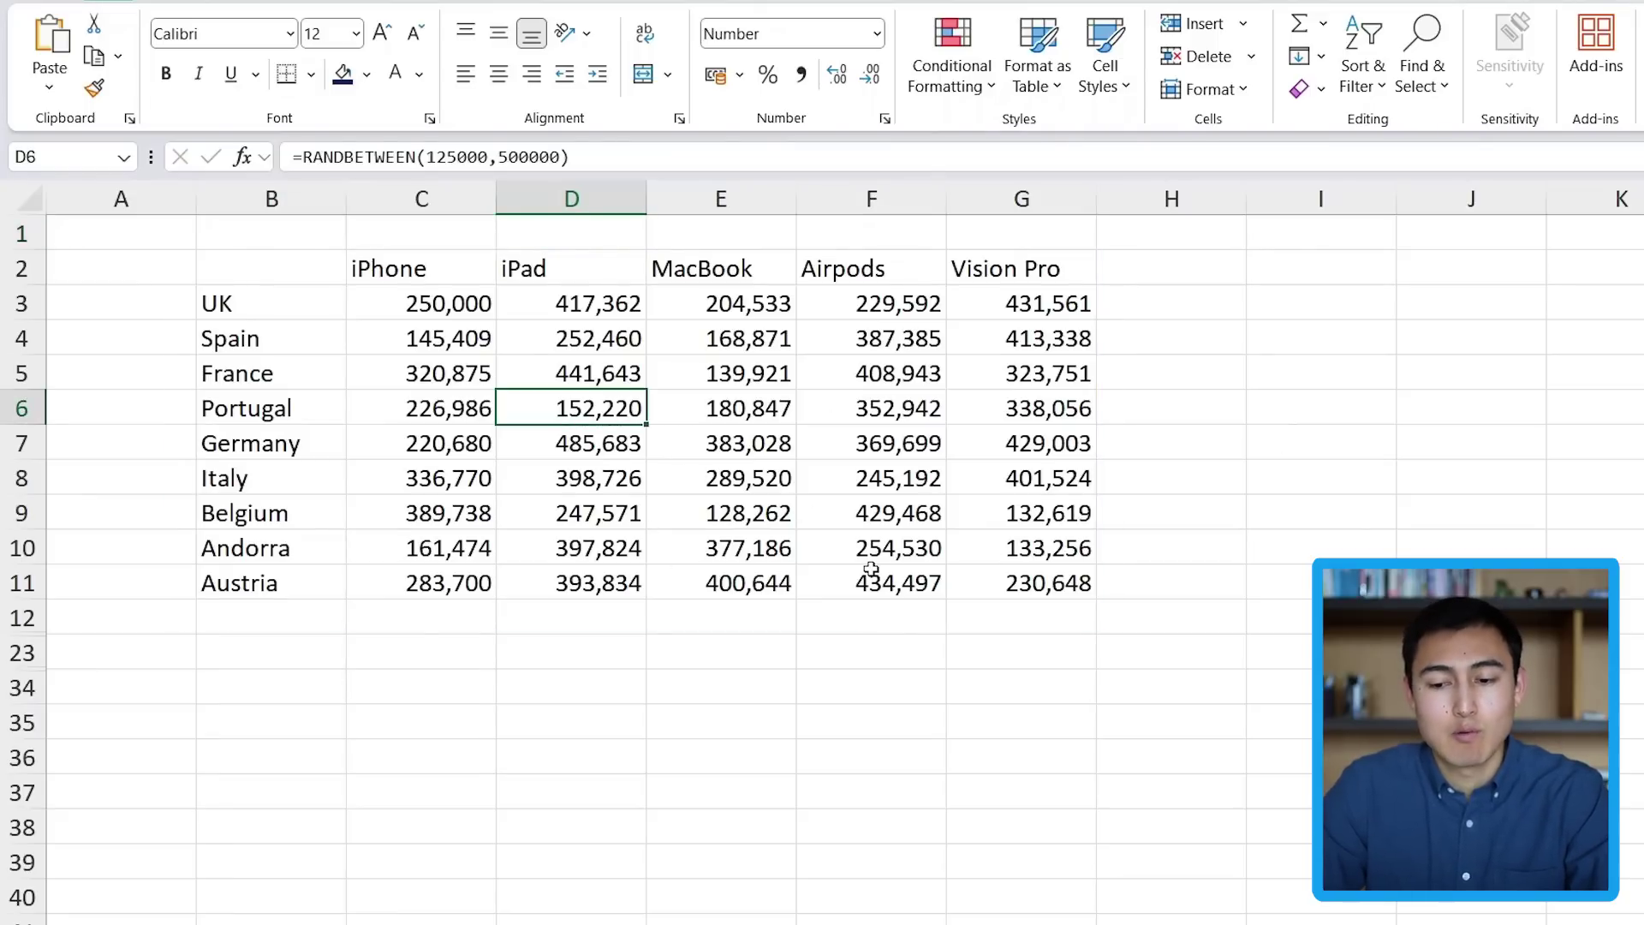
click(472, 318)
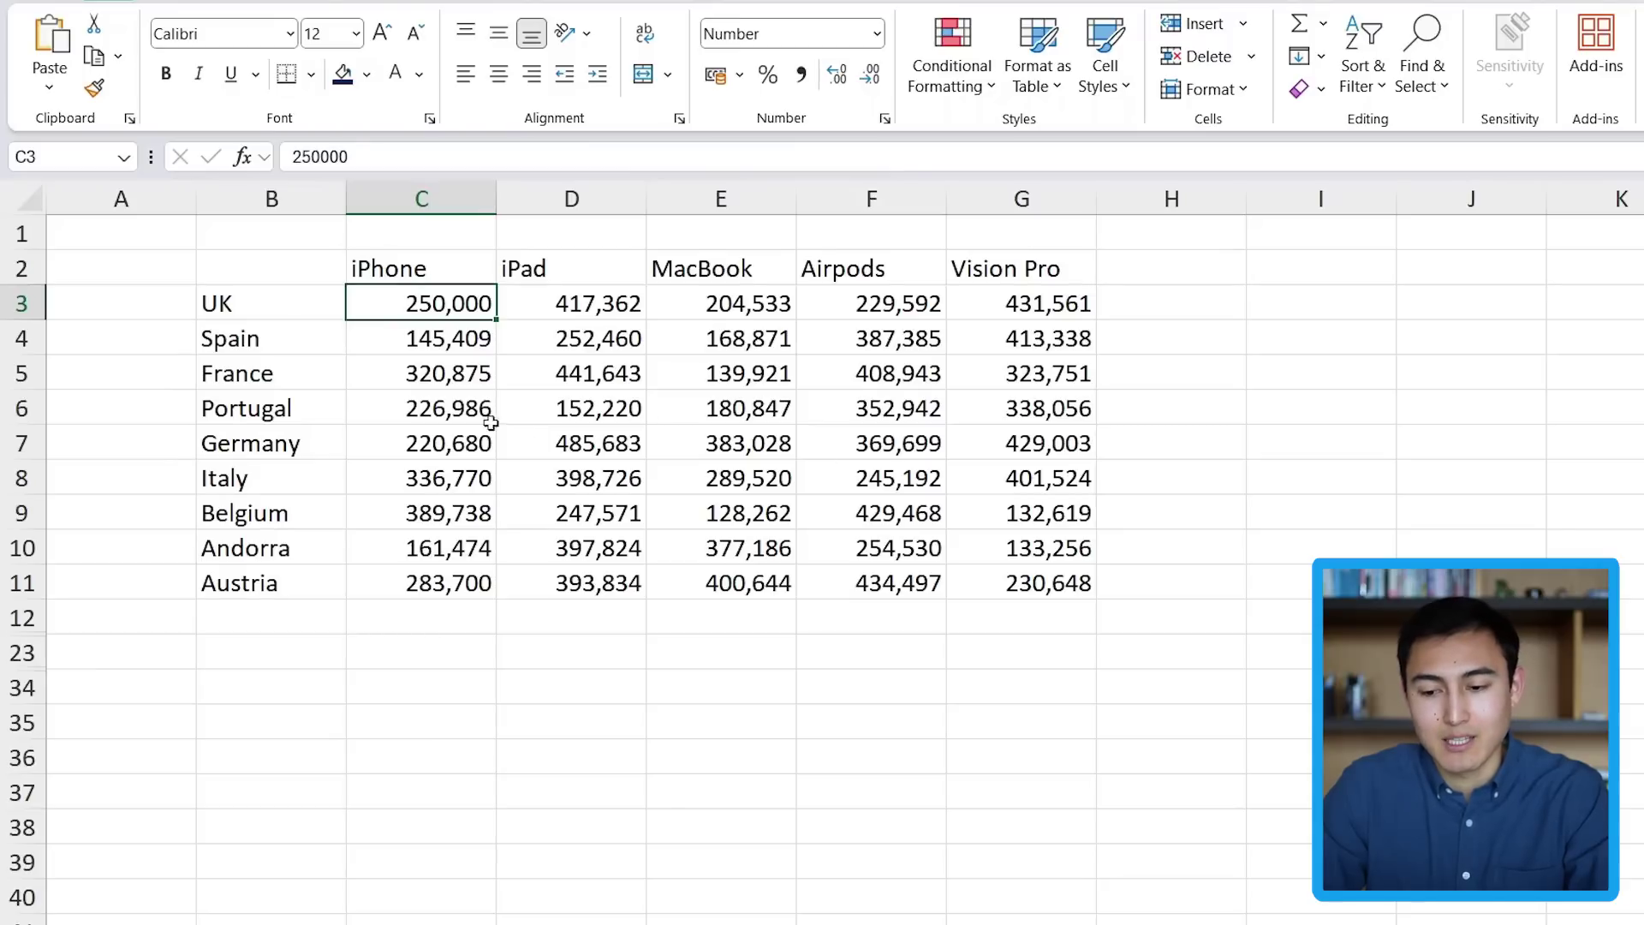
drag(289, 304, 857, 443)
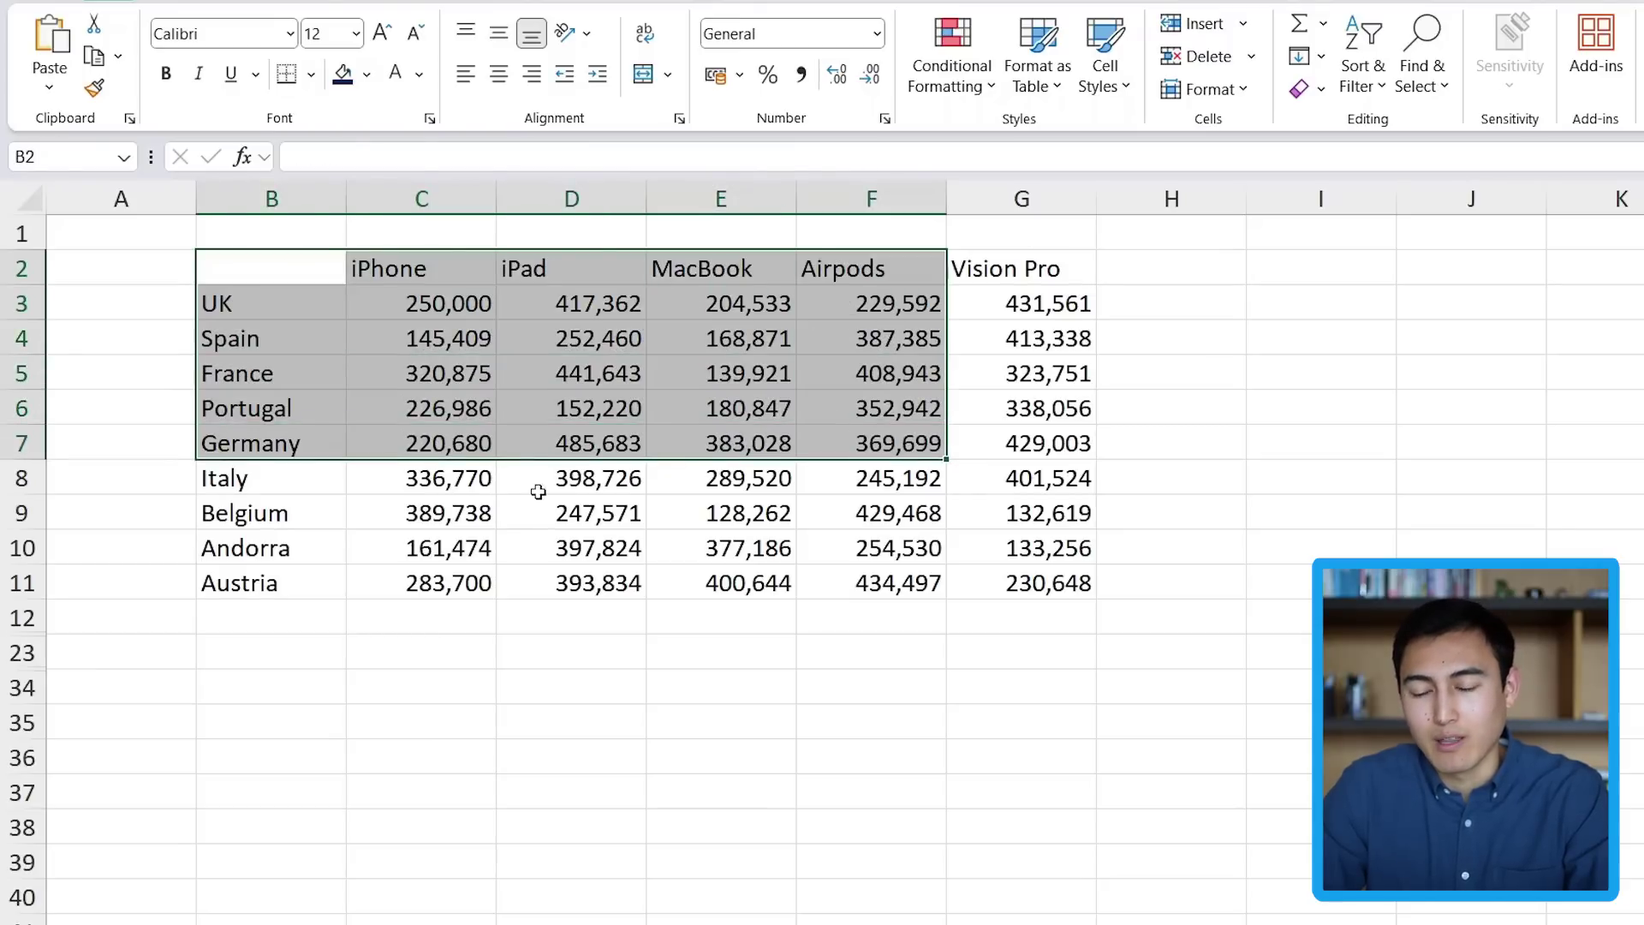
click(536, 481)
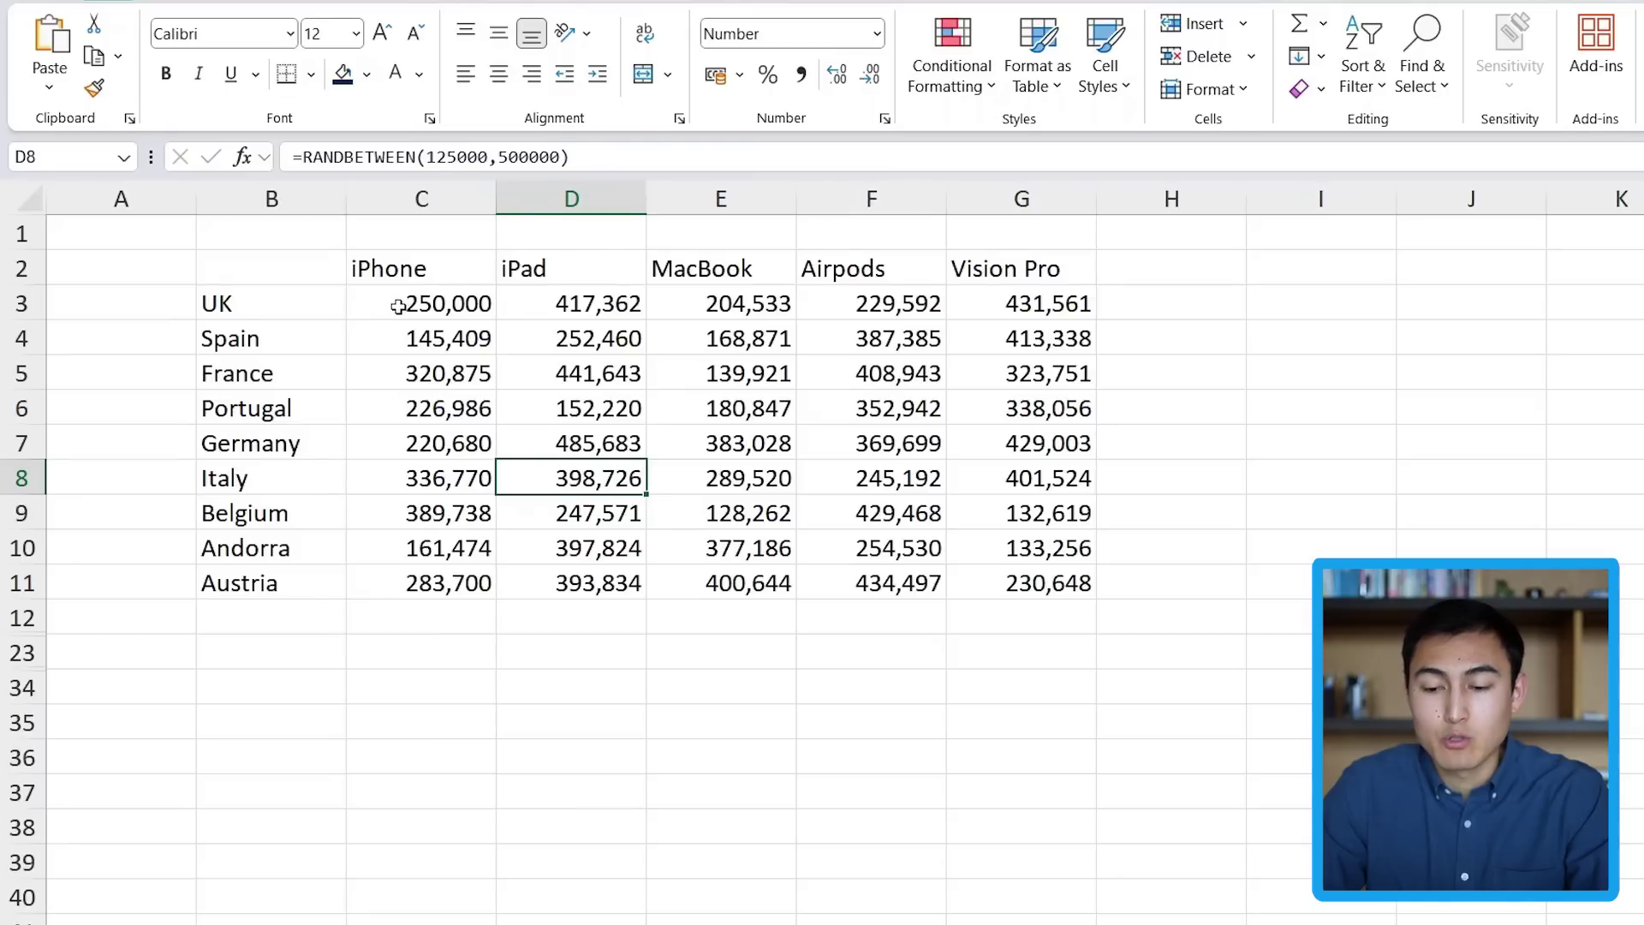
drag(397, 306, 1023, 575)
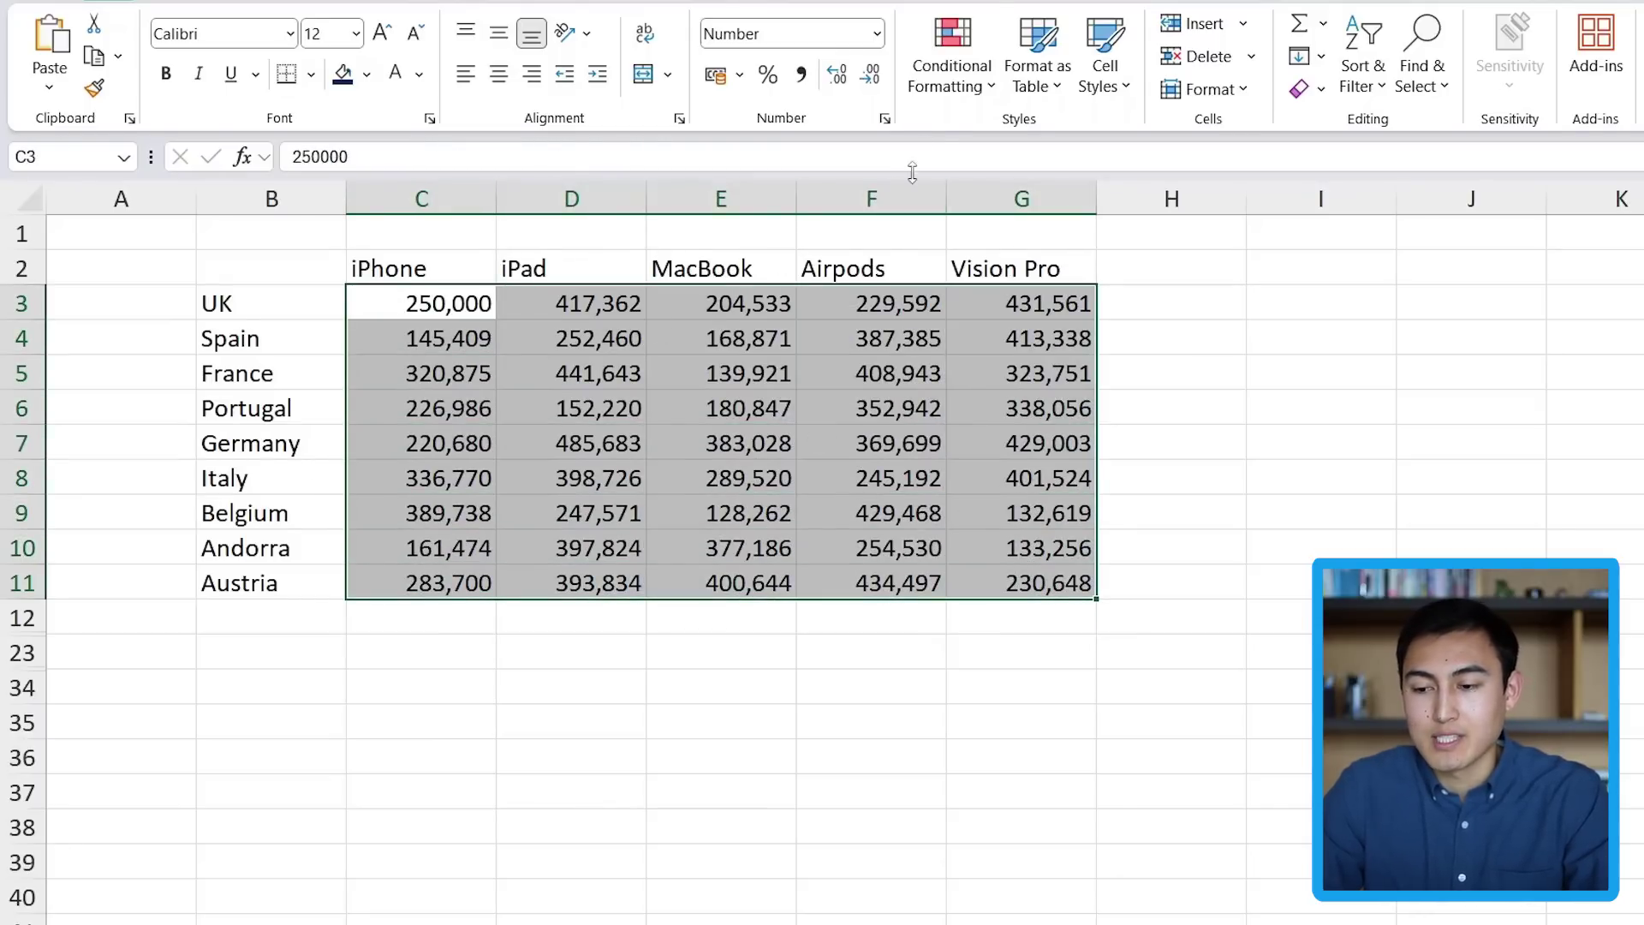
click(963, 96)
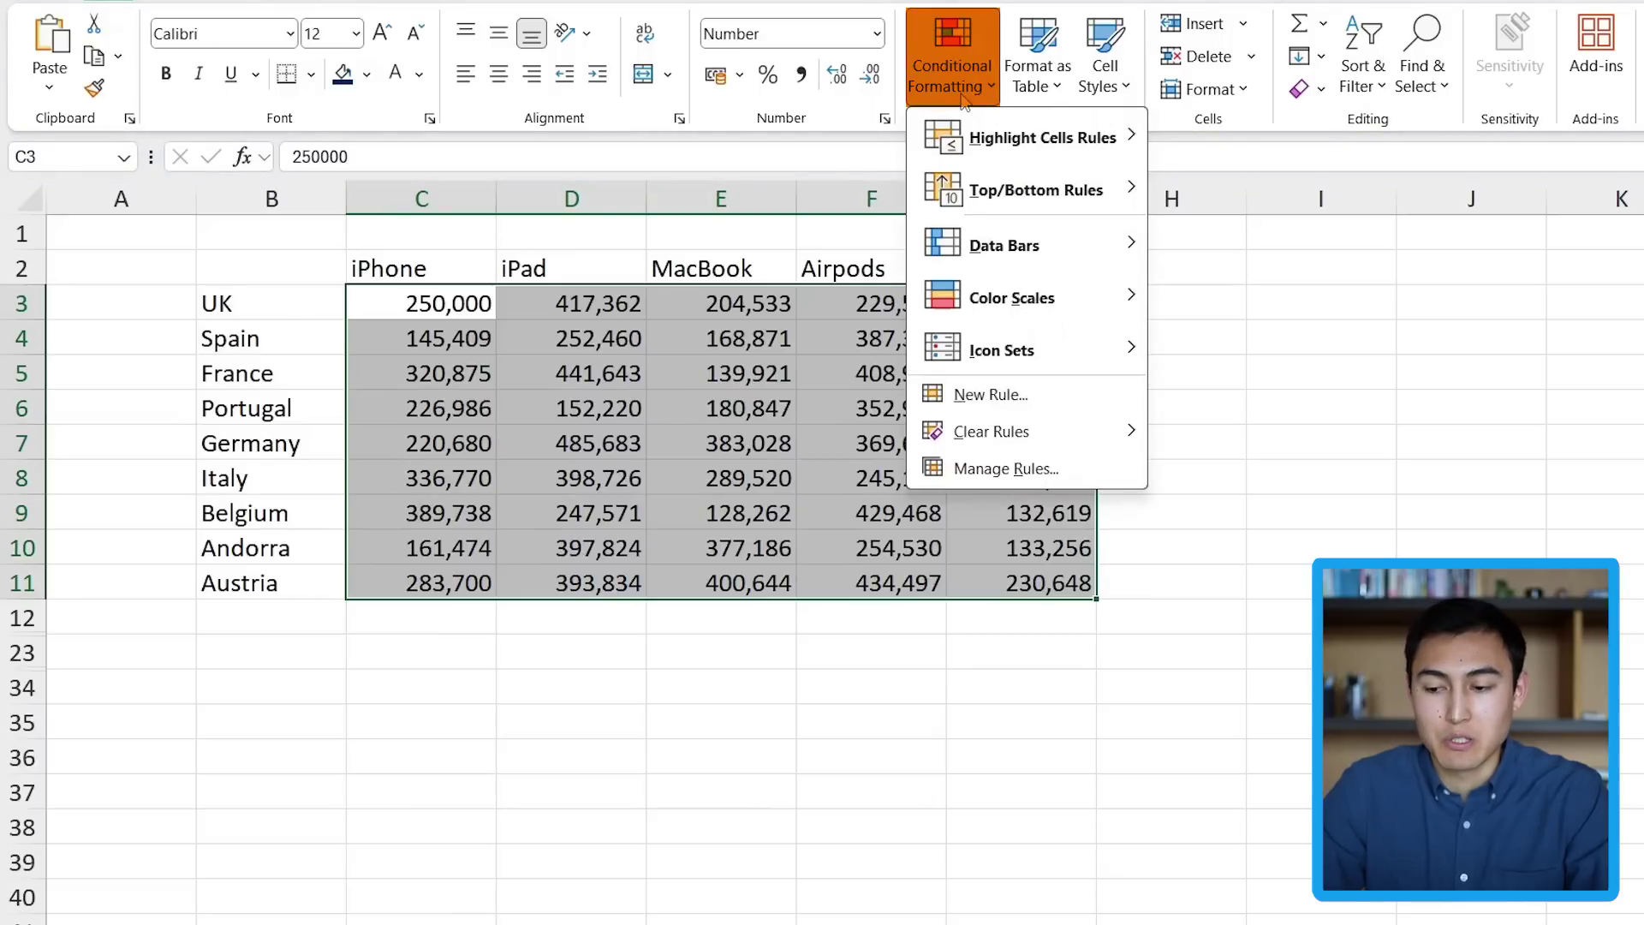
mouse_move(1026, 309)
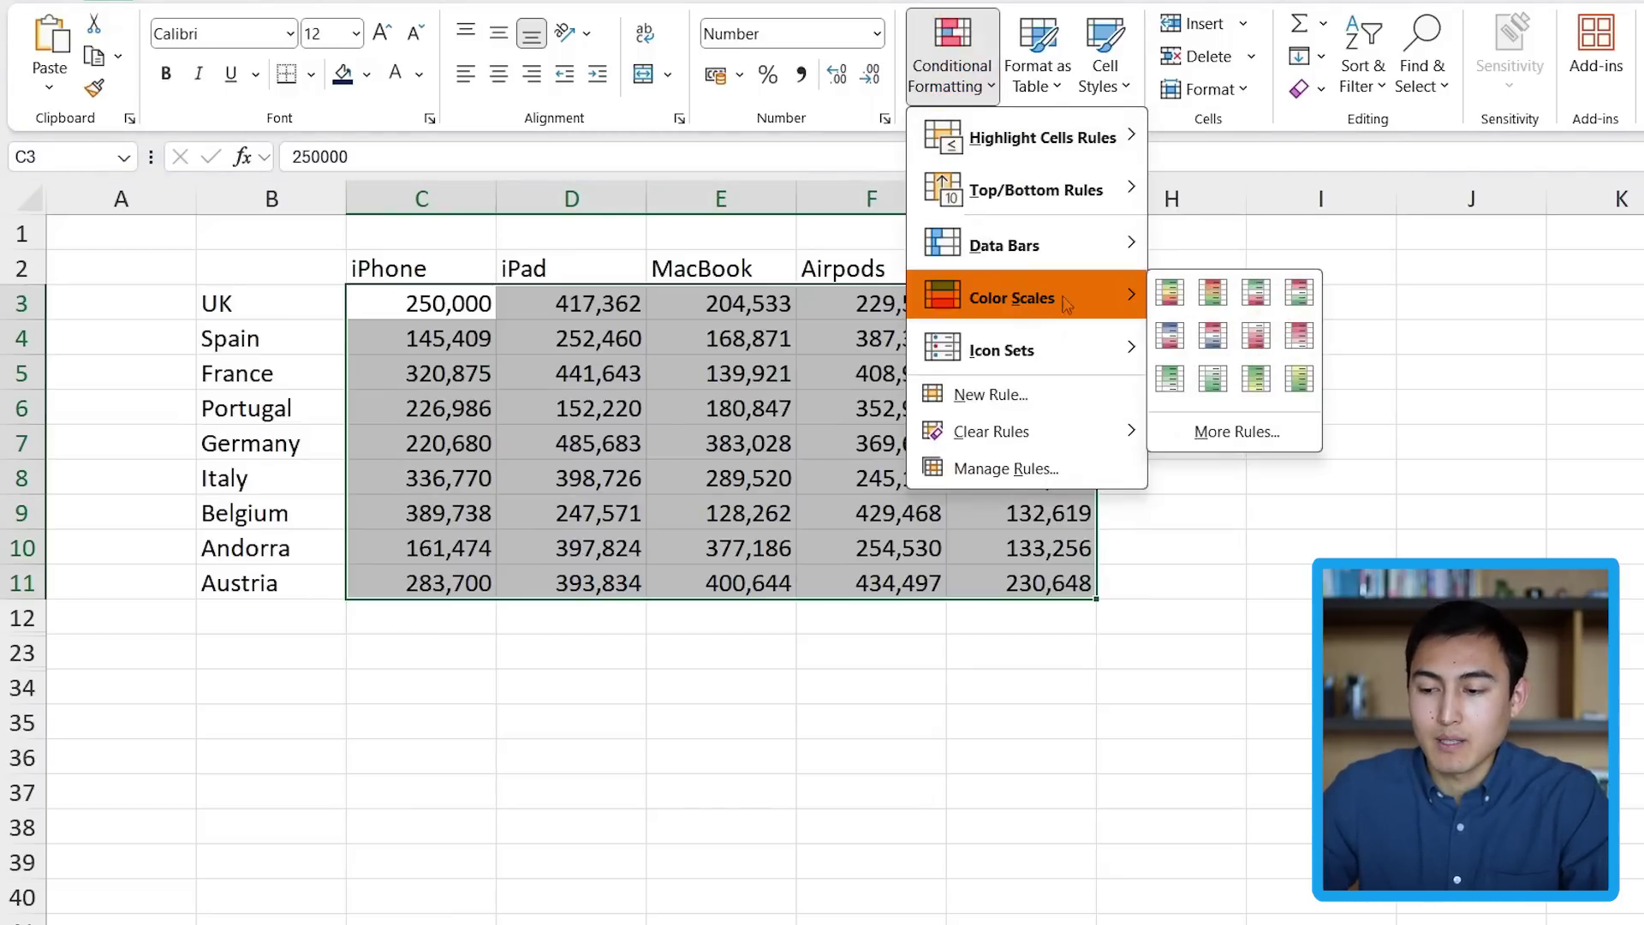
click(1168, 293)
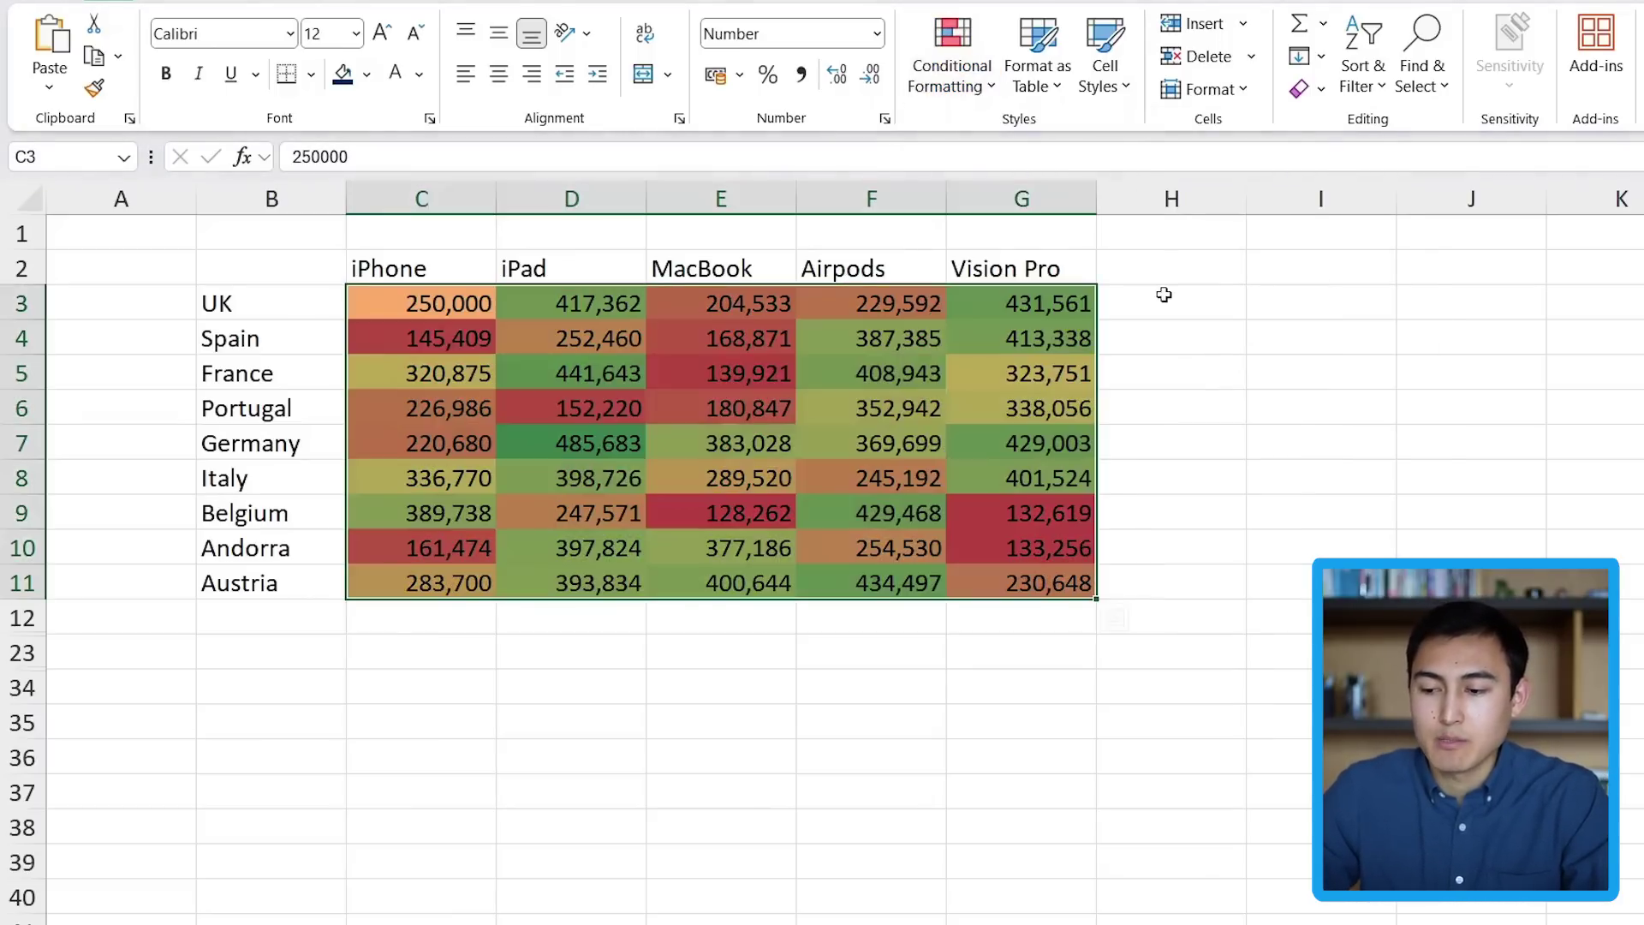
key(Up)
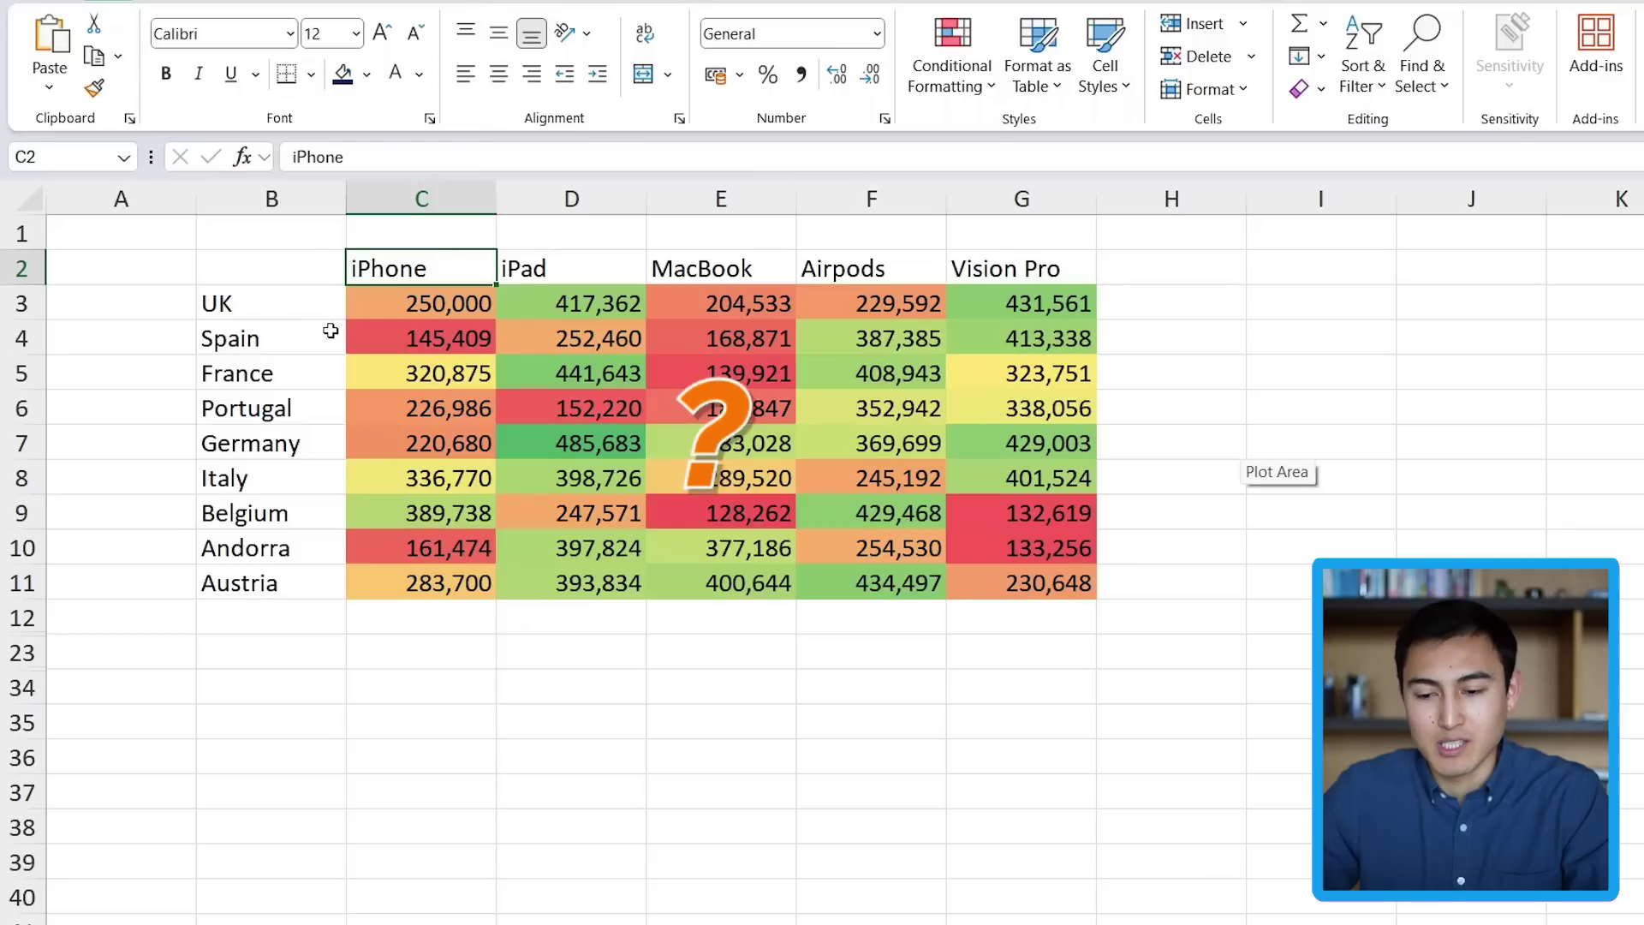
click(404, 330)
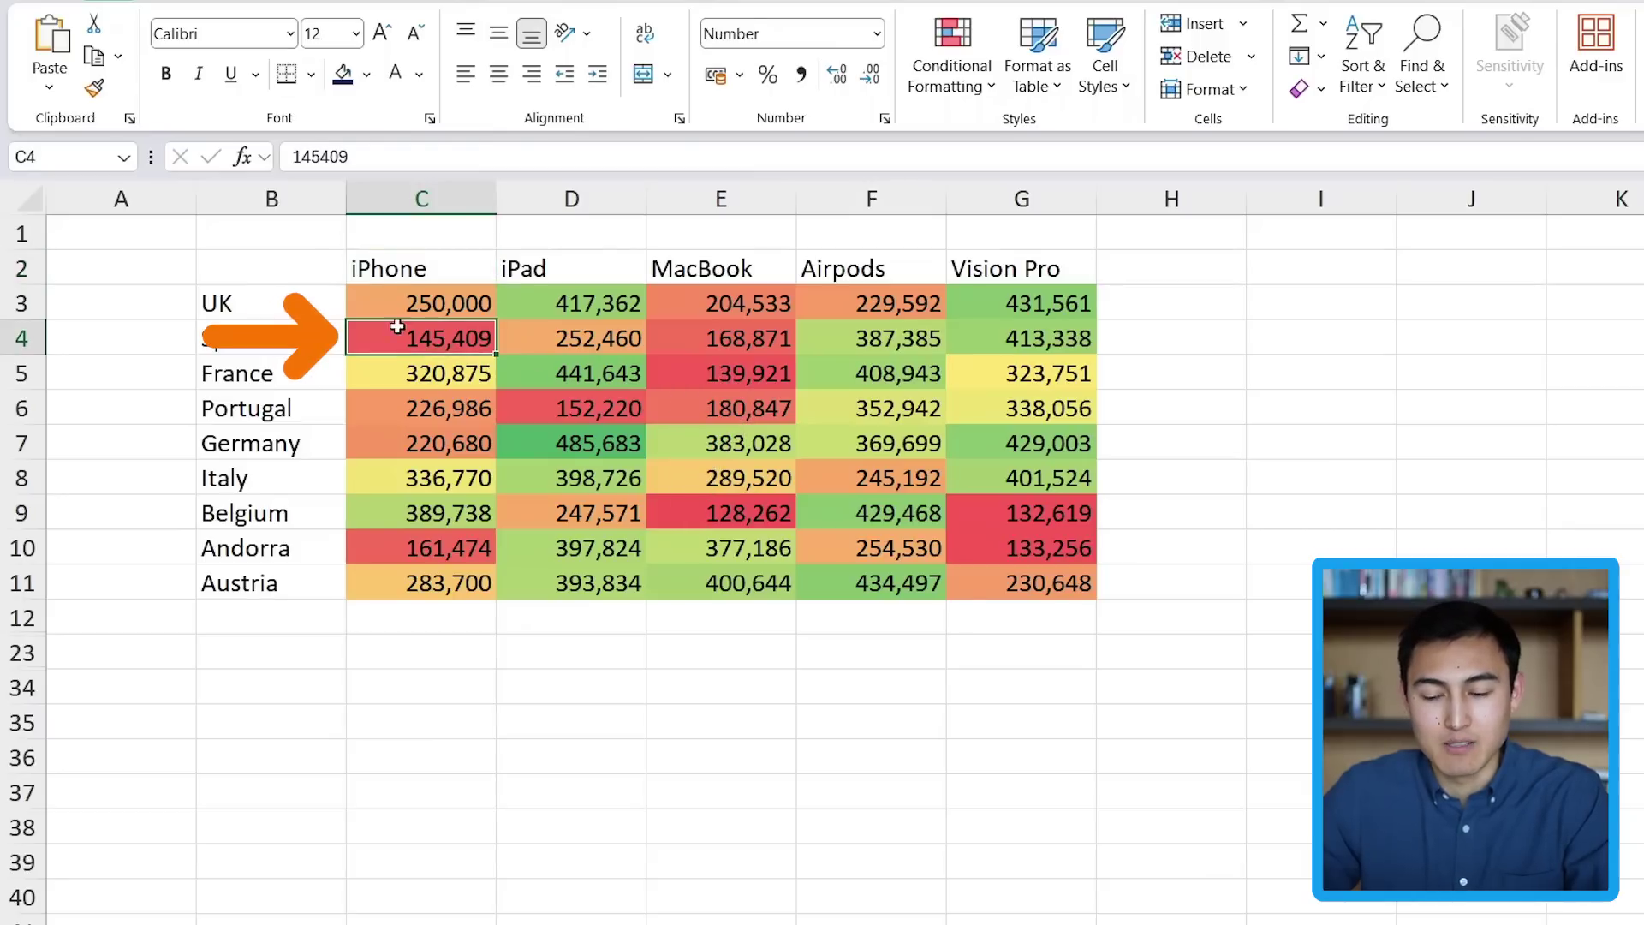
click(605, 442)
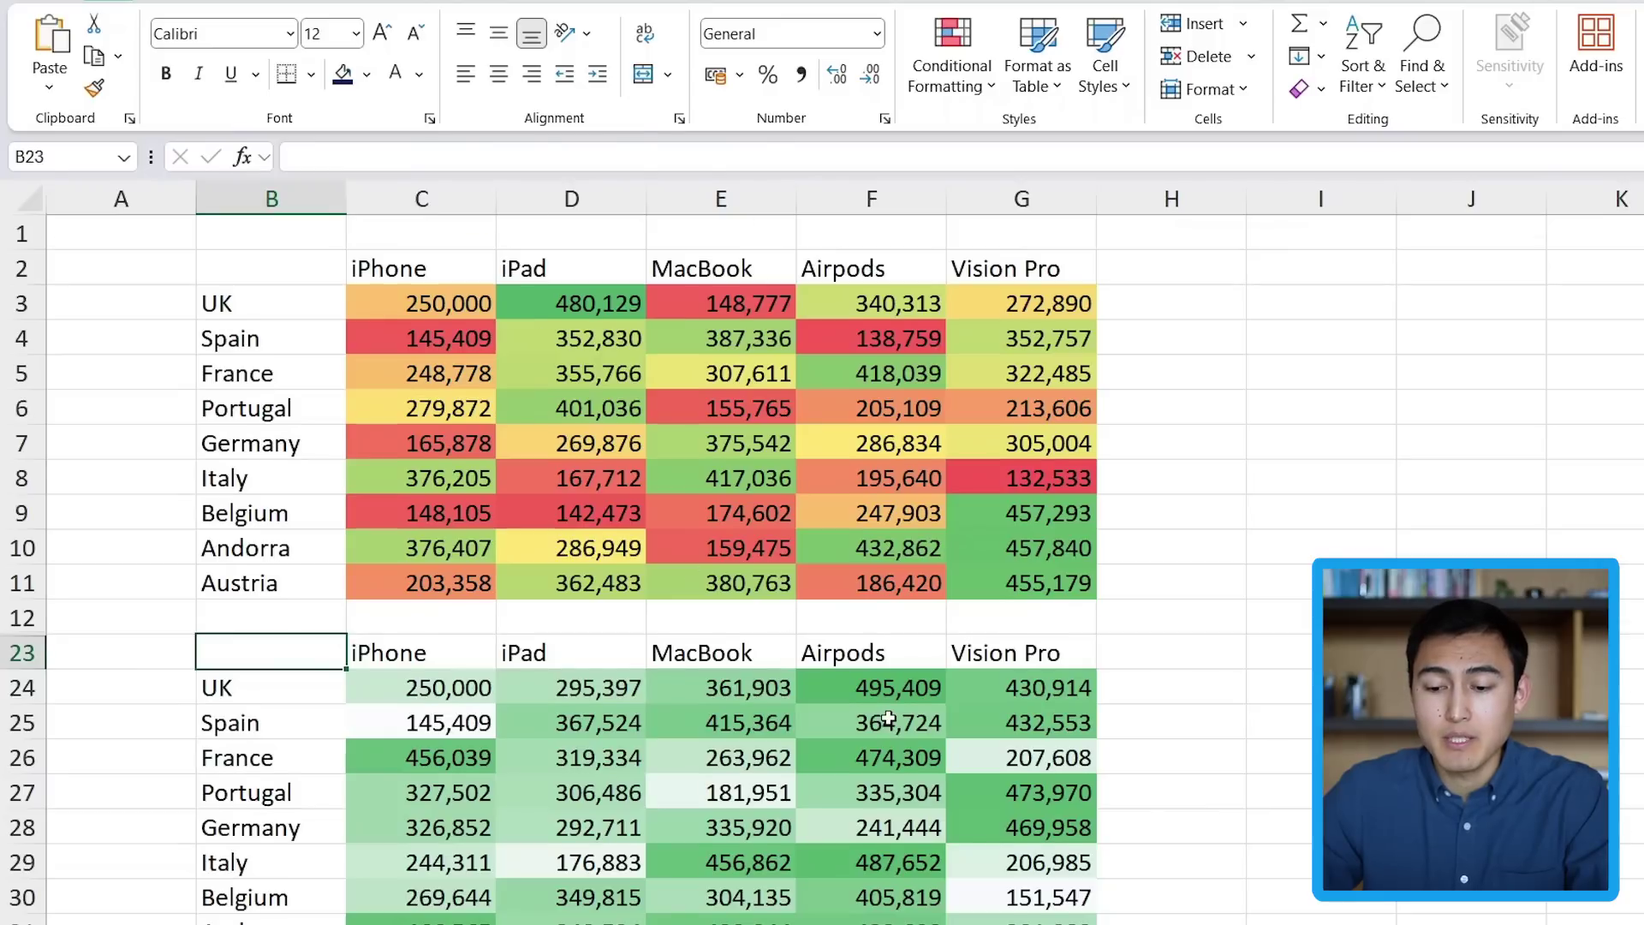
Scroll to the second sales table and inspect its UK, Spain, France and Germany figures
scroll(889, 719, down, 1)
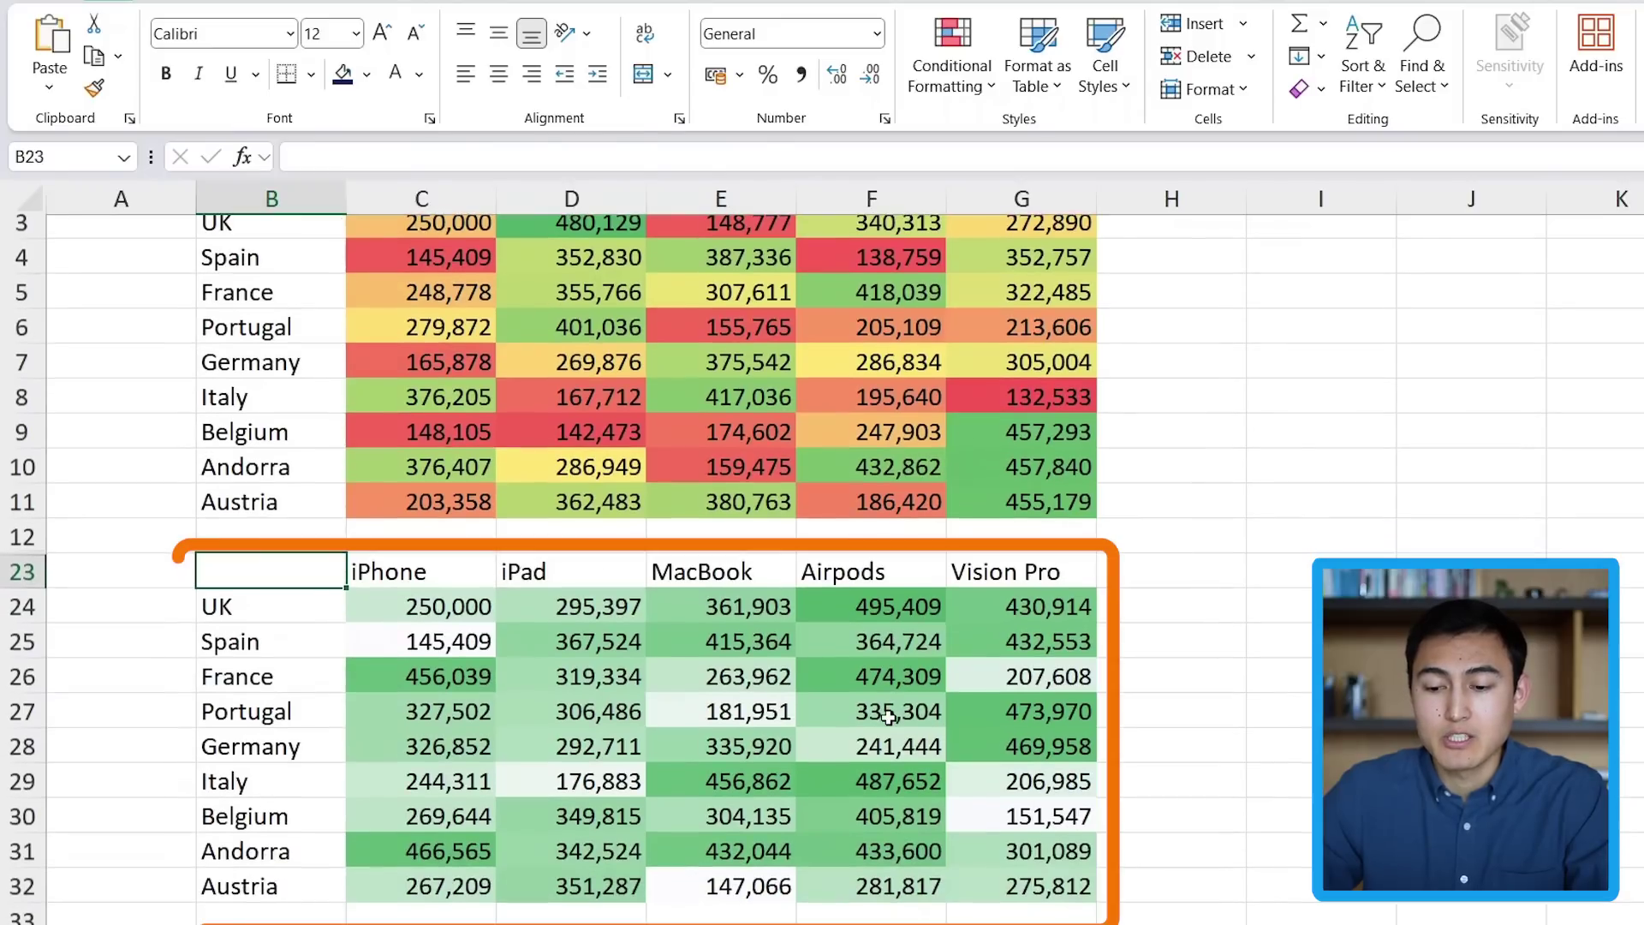
click(384, 604)
drag(383, 604, 719, 676)
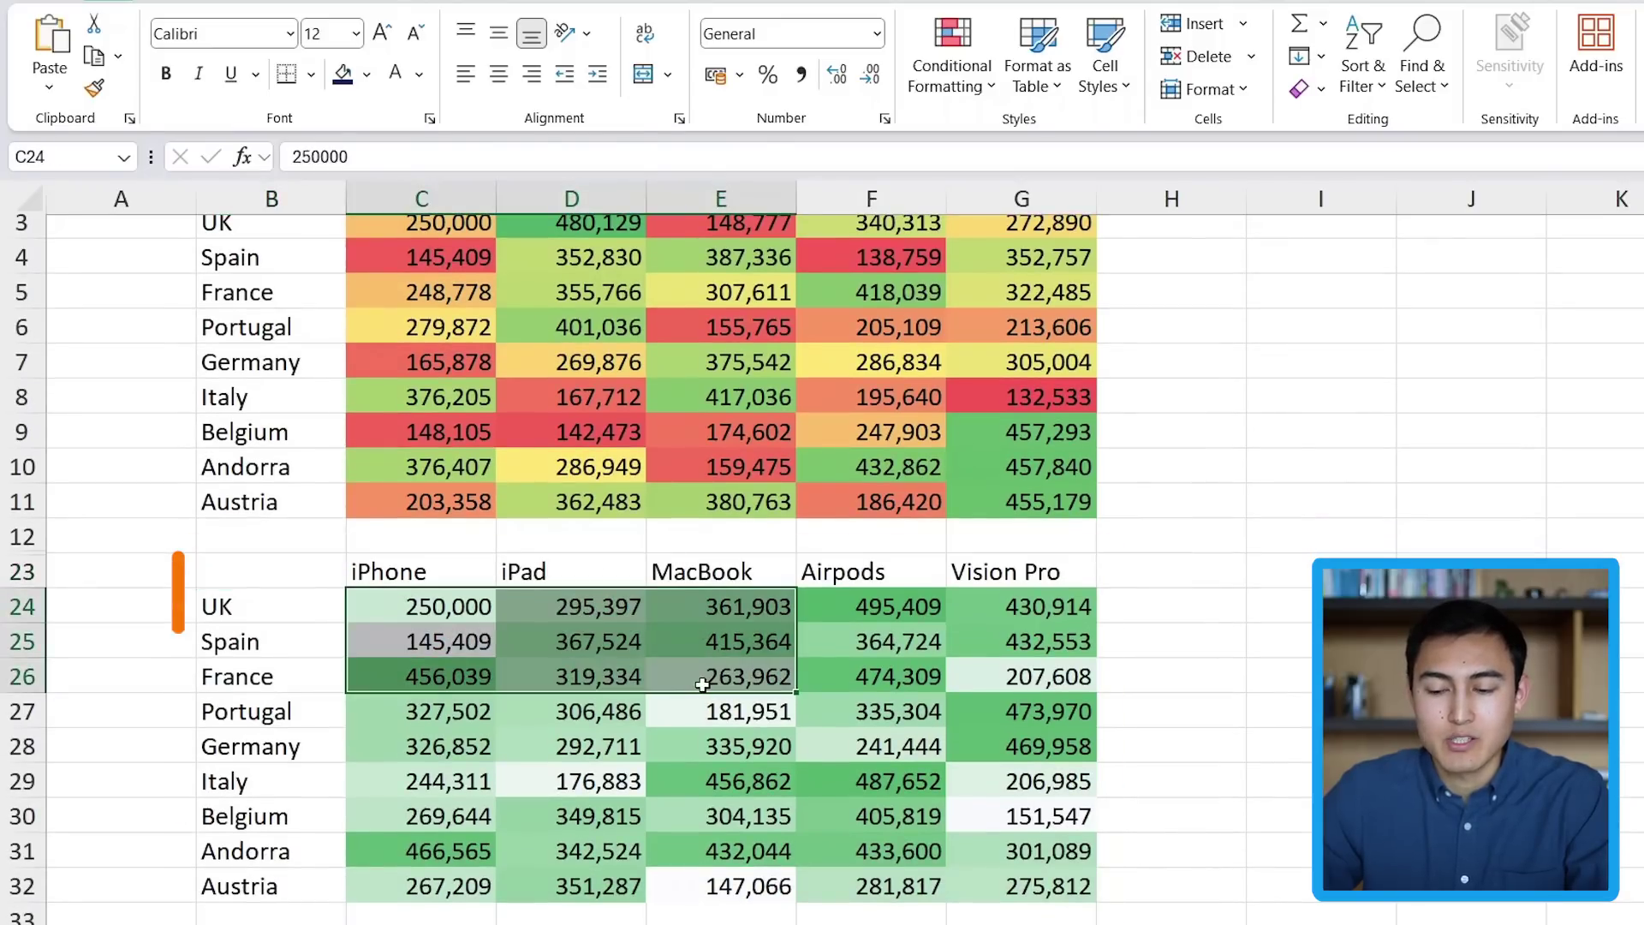
click(432, 648)
key(Up)
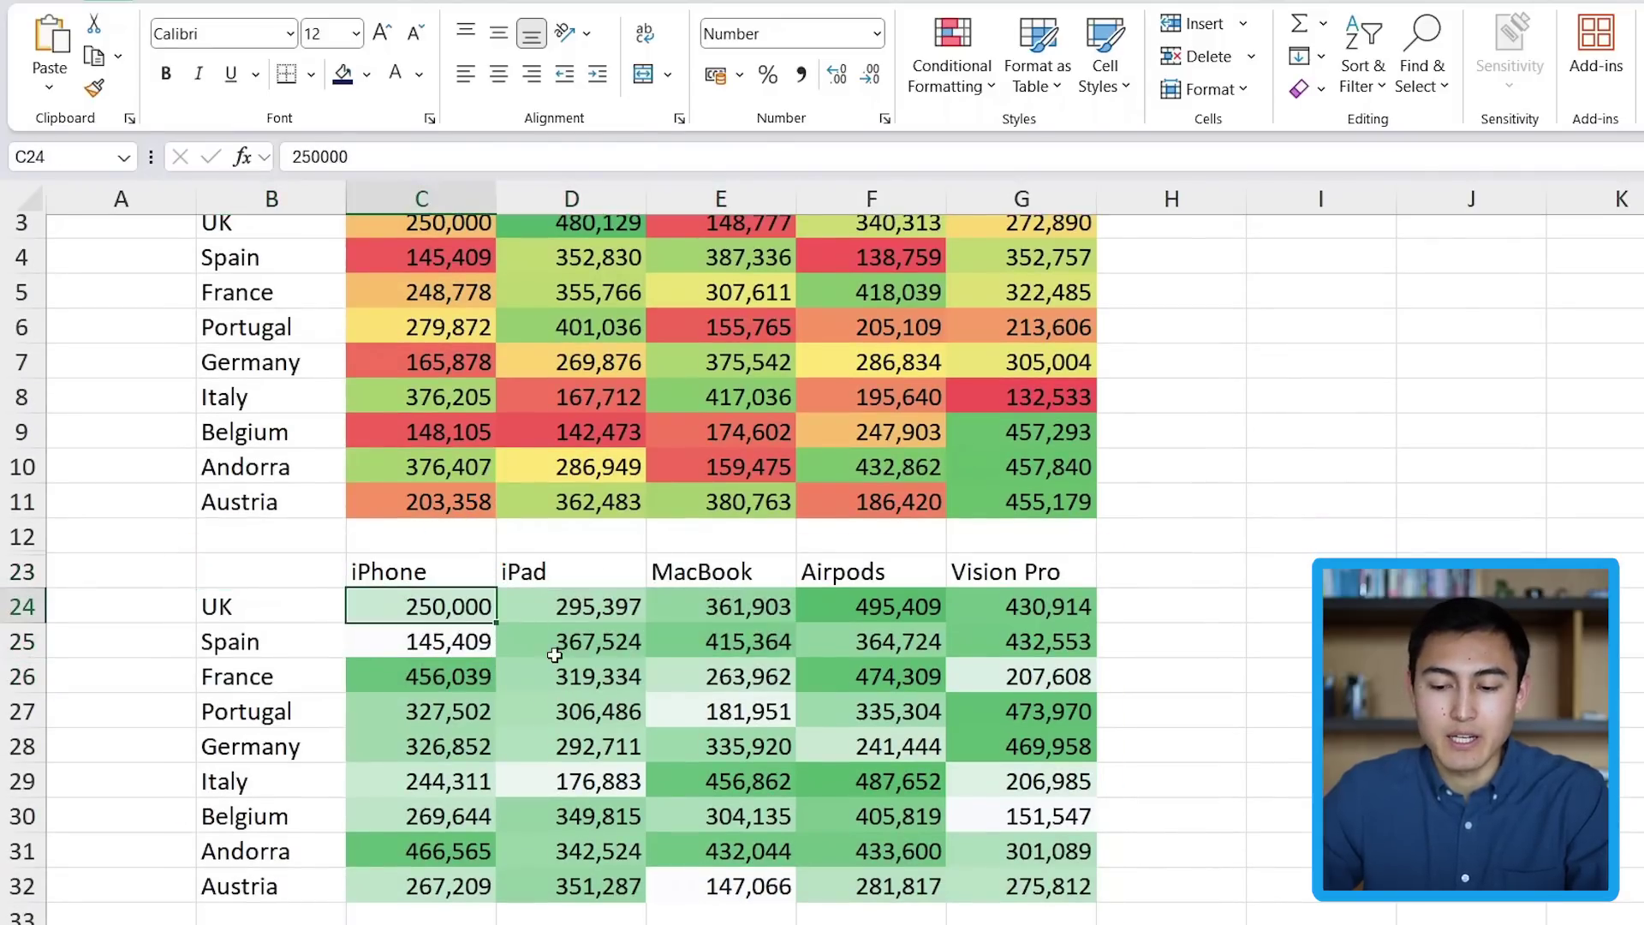
click(464, 679)
click(1041, 741)
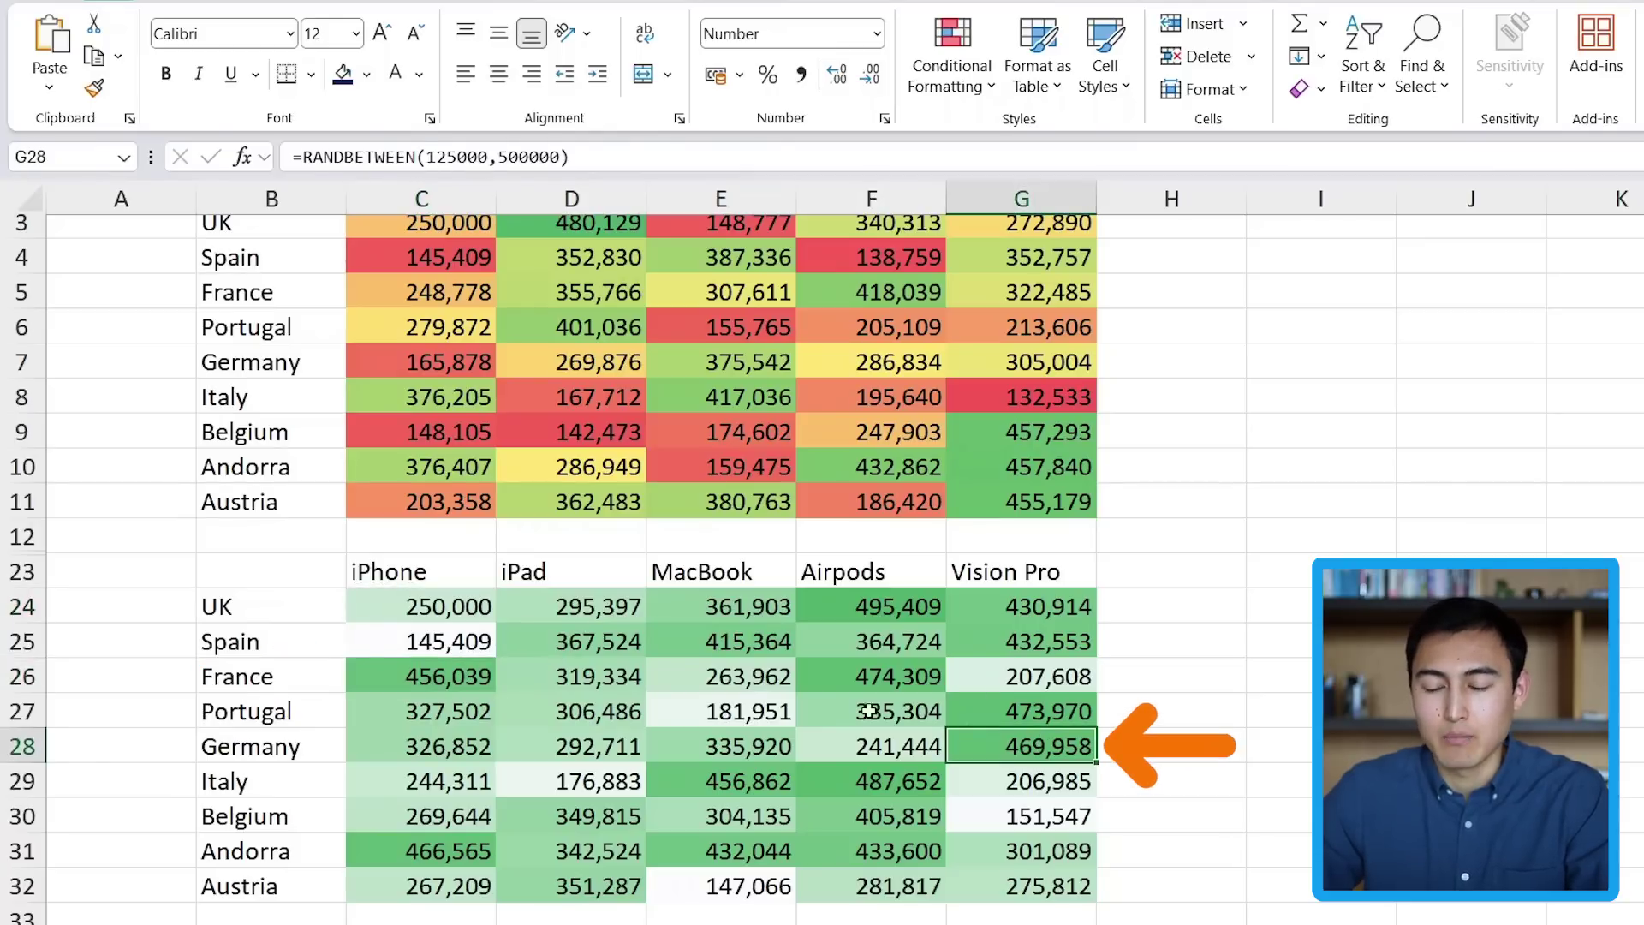
Select the second table's figures C24:G32 and bring up the Color Scales choices
mouse_move(385, 600)
mouse_down()
mouse_move(781, 782)
mouse_move(1019, 839)
mouse_move(1020, 881)
mouse_up()
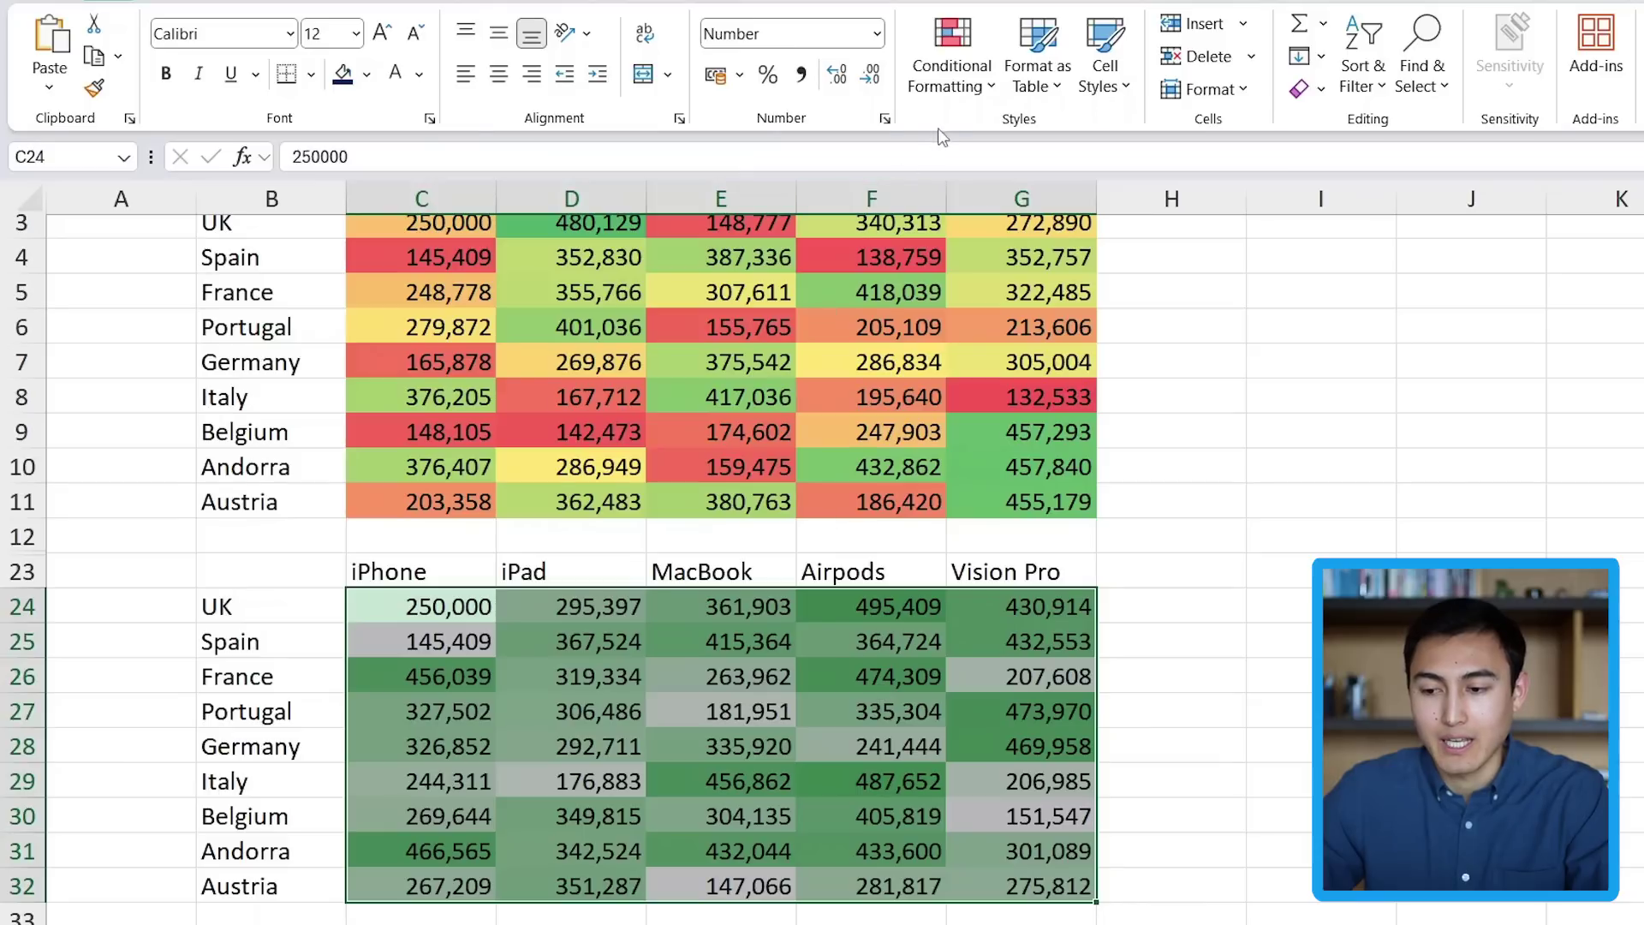
click(964, 81)
mouse_move(1130, 295)
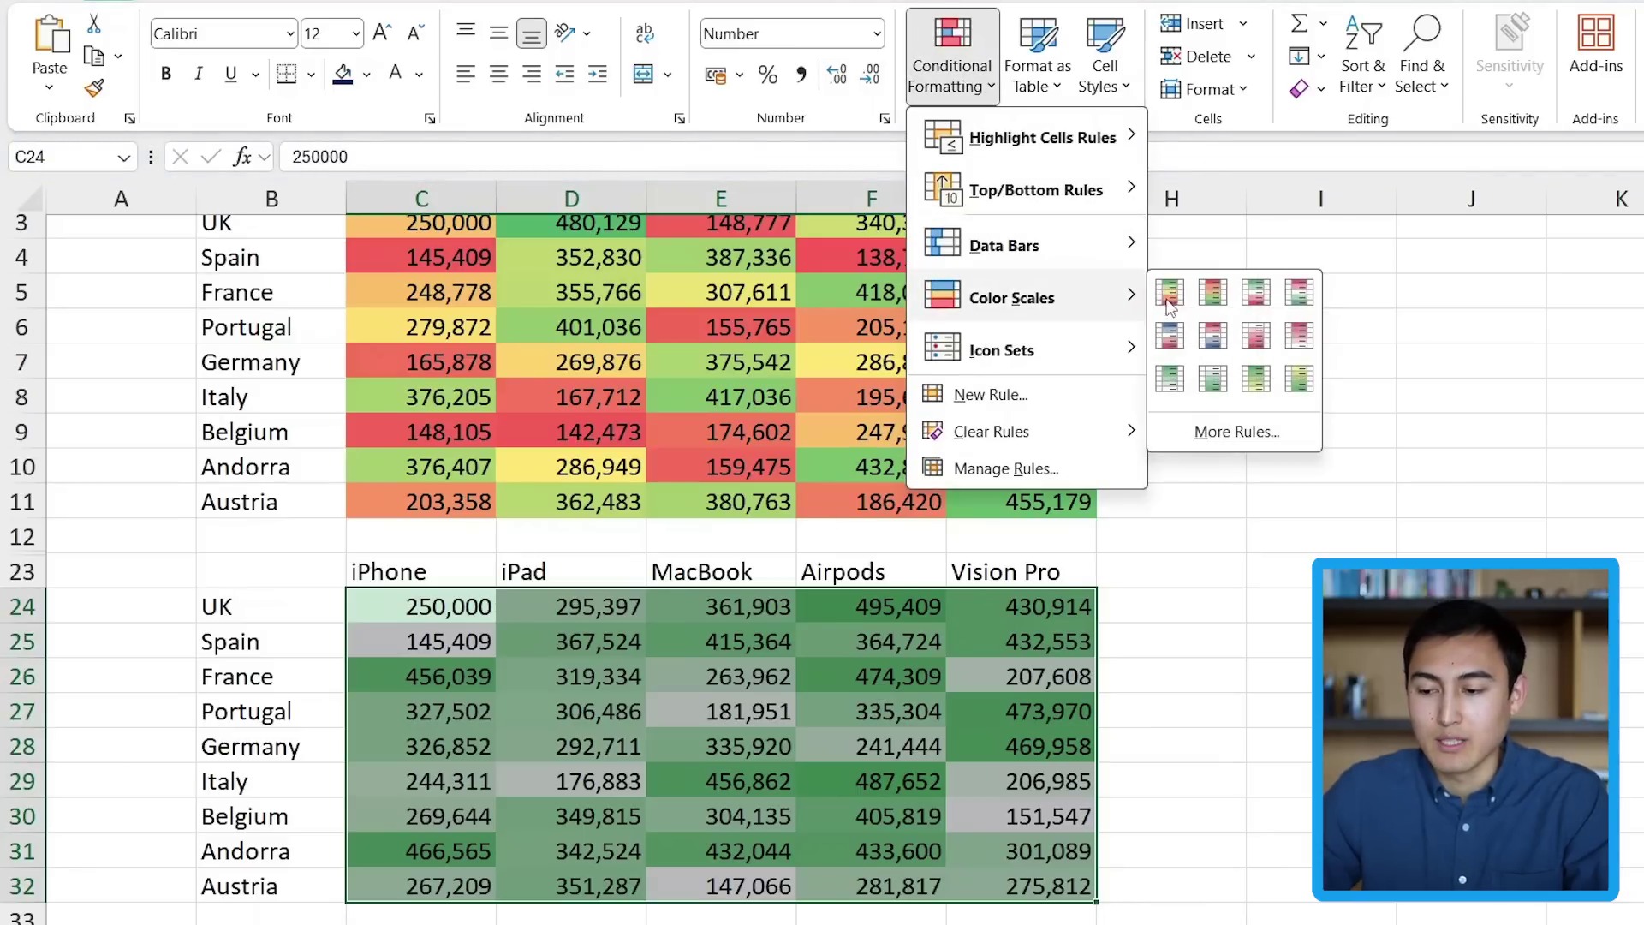